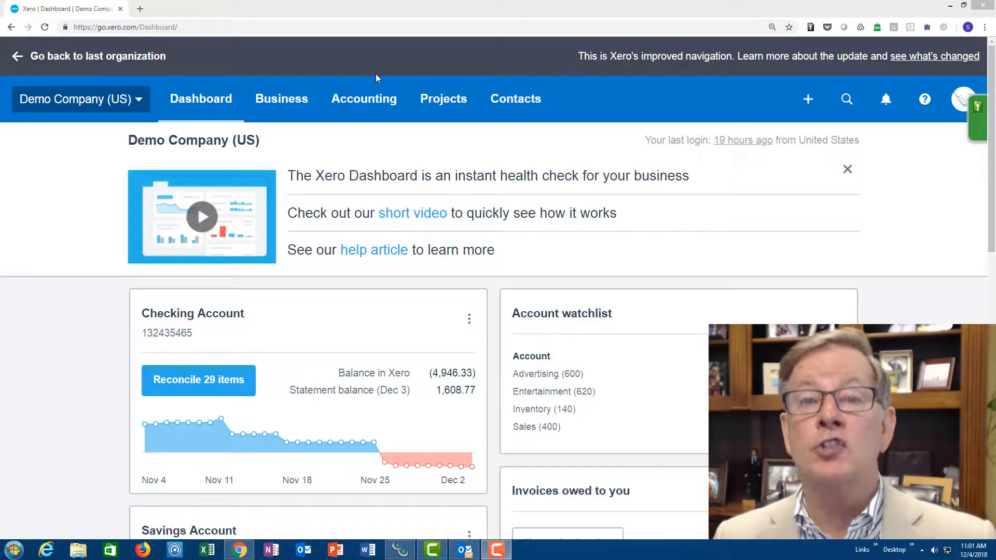
- Open the chart of accounts and filter it to expense accounts to review the list
{"action": "left_click", "coordinate": [369, 104]}
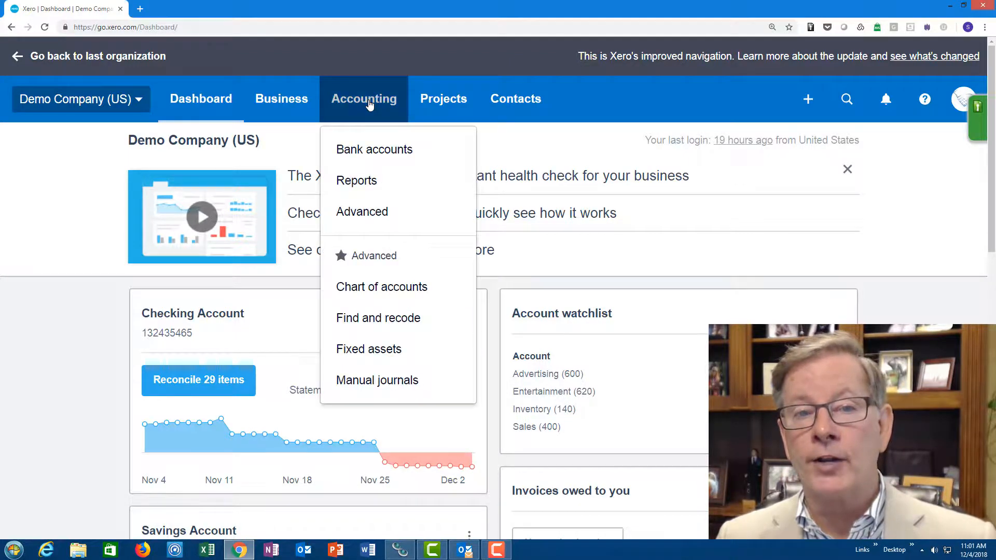
{"action": "left_click", "coordinate": [379, 296]}
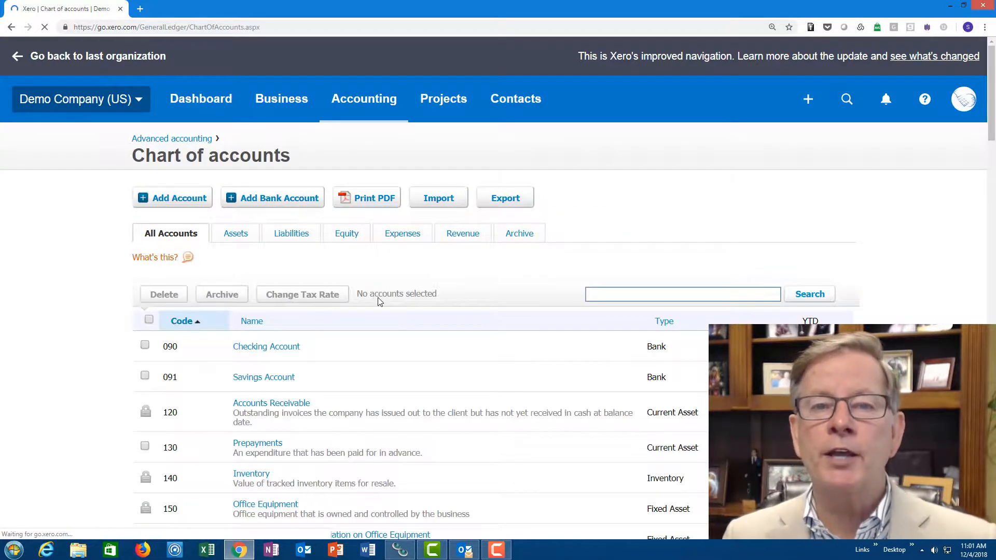
{"action": "scroll", "coordinate": [379, 301], "scroll_direction": "down", "scroll_amount": 3}
{"action": "scroll", "coordinate": [379, 301], "scroll_direction": "down", "scroll_amount": 3}
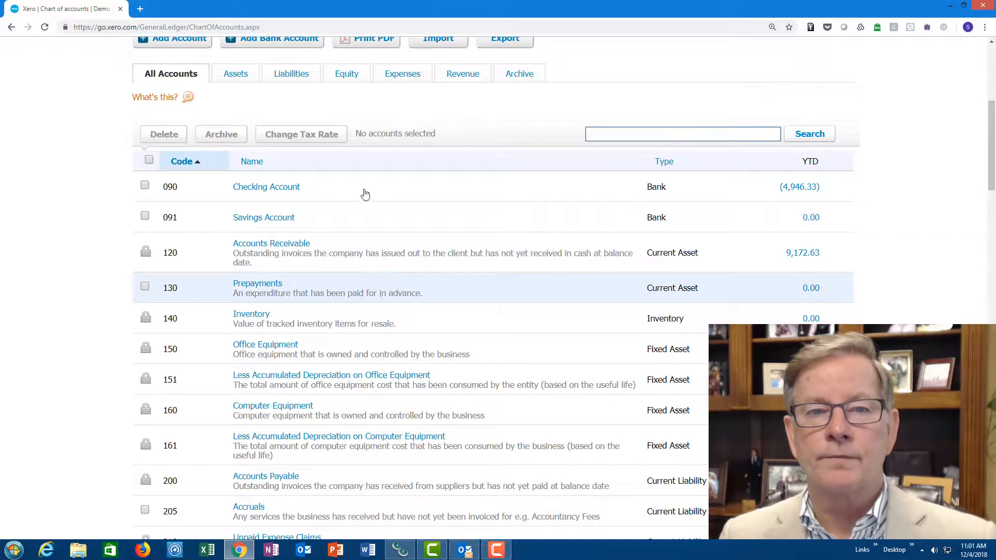
{"action": "left_click", "coordinate": [408, 76]}
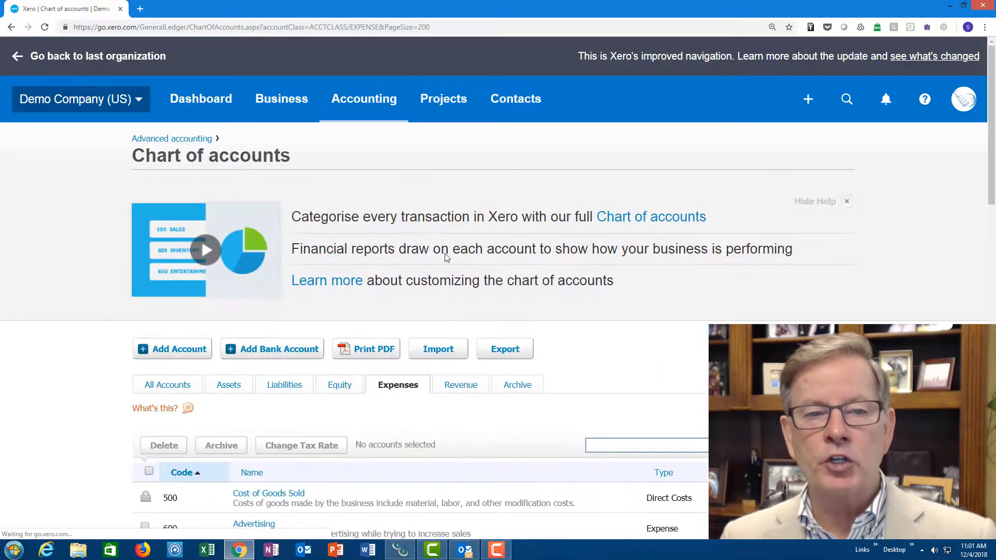
{"action": "scroll", "coordinate": [458, 286], "scroll_direction": "down", "scroll_amount": 6}
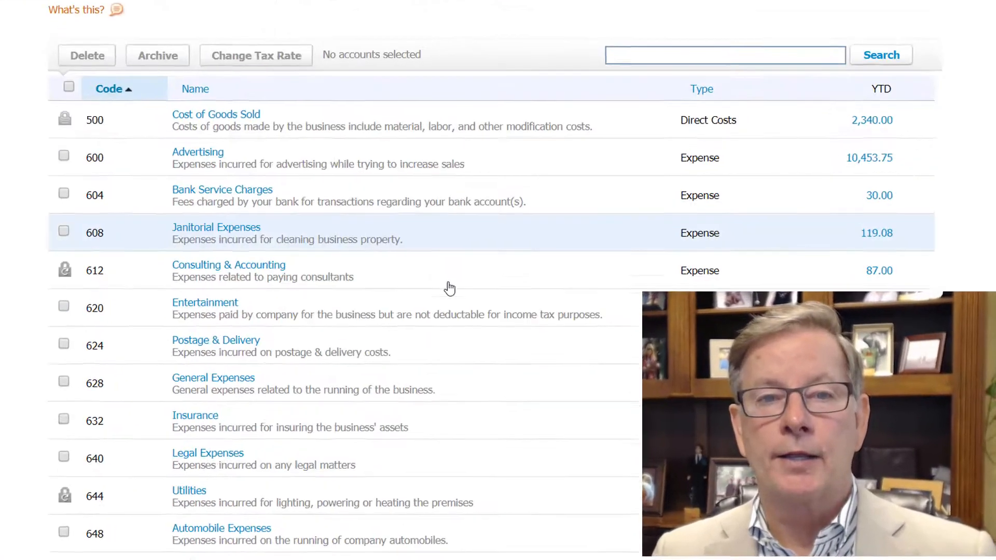
{"action": "scroll", "coordinate": [449, 287], "scroll_direction": "down", "scroll_amount": 1}
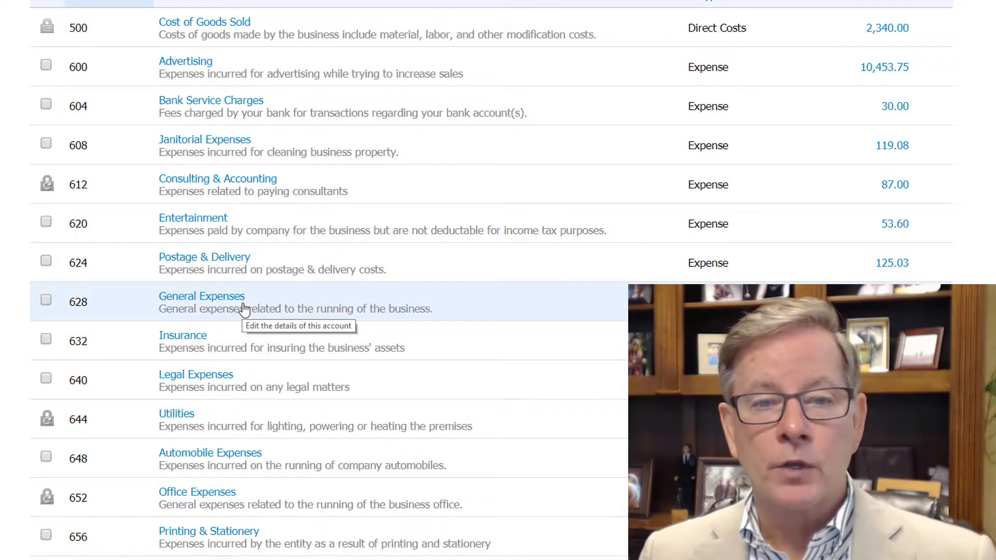
- Export the chart of accounts, open it in Excel, and autofit the widths of columns A through L
{"action": "scroll", "coordinate": [243, 305], "scroll_direction": "up", "scroll_amount": 5}
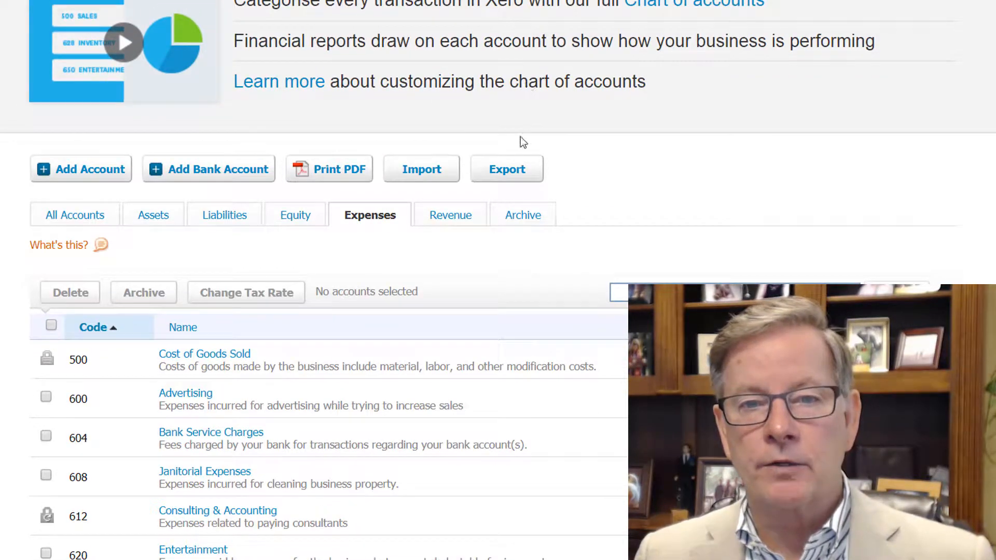
{"action": "left_click", "coordinate": [507, 169]}
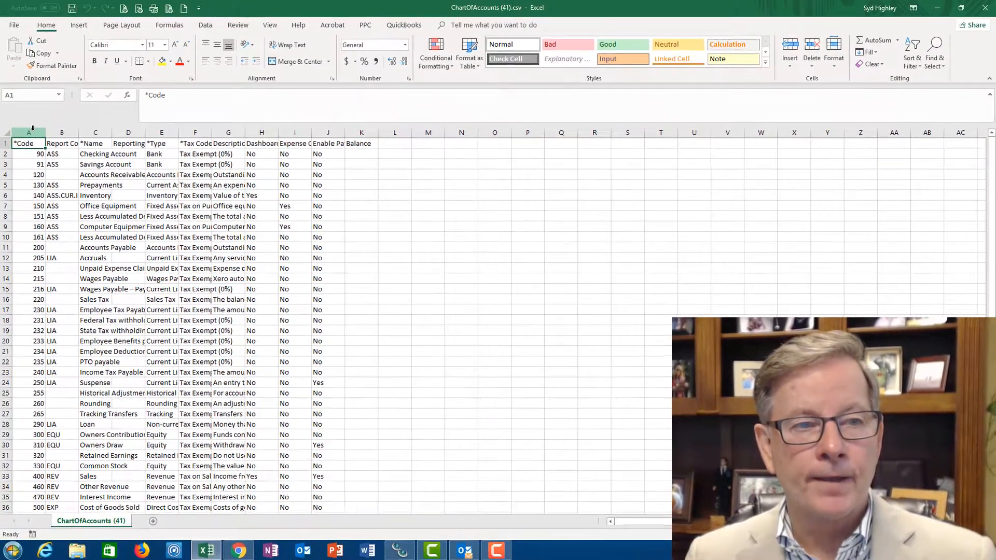
{"action": "left_click_drag", "start_coordinate": [26, 133], "coordinate": [413, 134]}
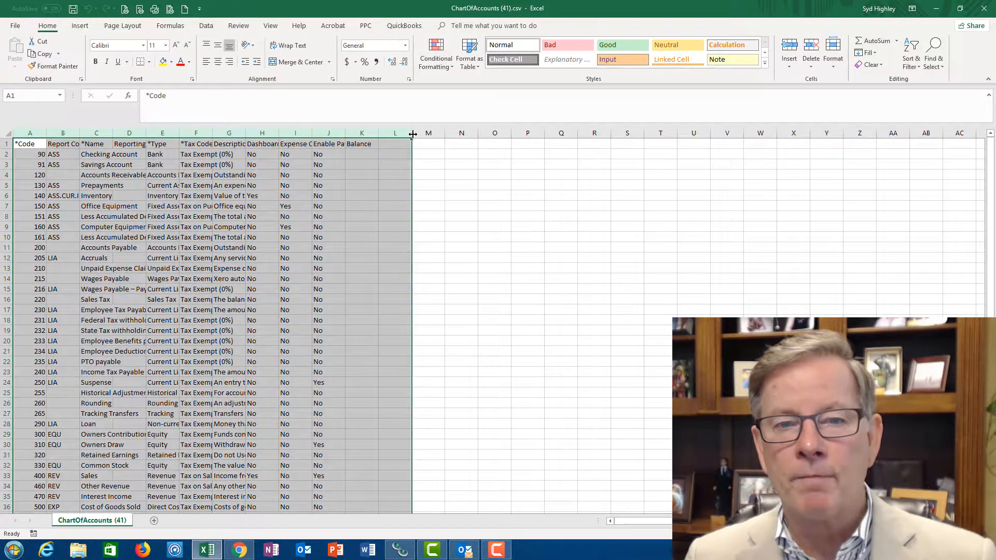
{"action": "double_click", "coordinate": [412, 134]}
{"action": "left_click", "coordinate": [294, 282]}
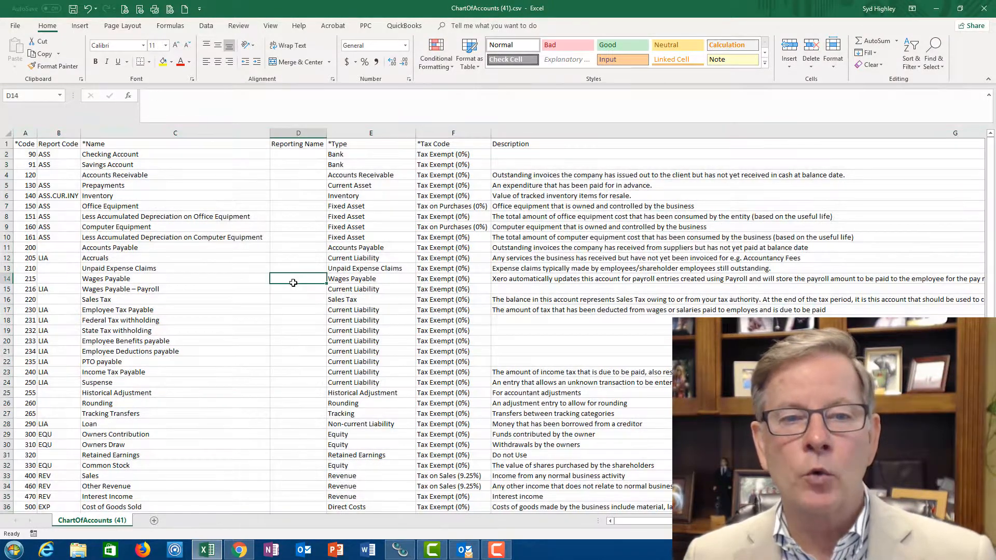
- Sort the Expense rows from row 37 (Advertising) down by Column C, cell values, A to Z
{"action": "scroll", "coordinate": [286, 299], "scroll_direction": "down", "scroll_amount": 7}
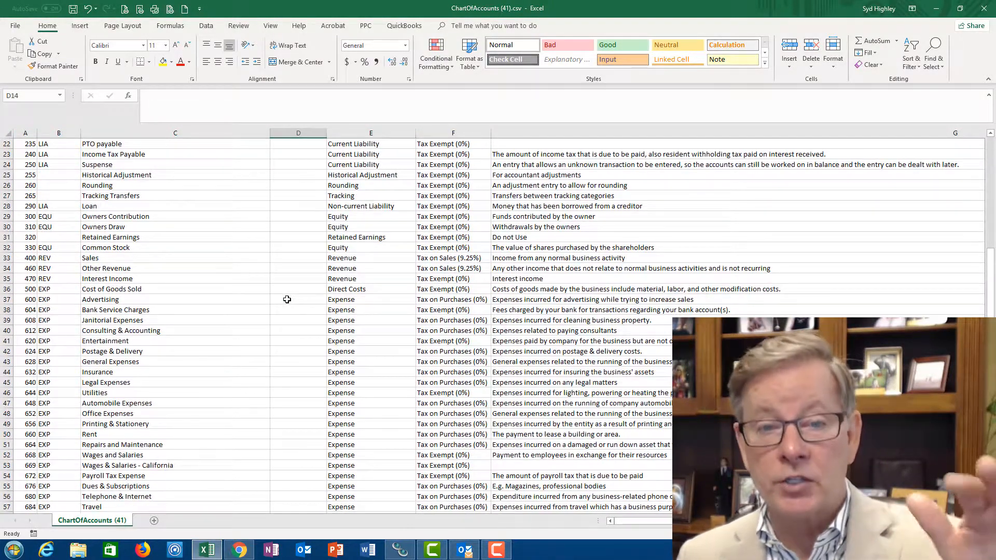
{"action": "scroll", "coordinate": [287, 299], "scroll_direction": "down", "scroll_amount": 3}
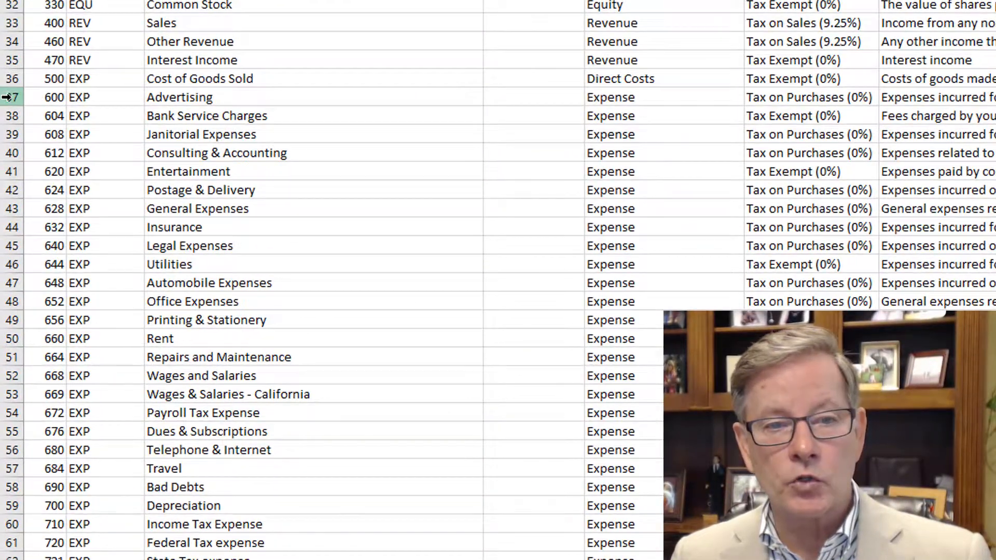
{"action": "left_click_drag", "start_coordinate": [7, 97], "coordinate": [10, 558]}
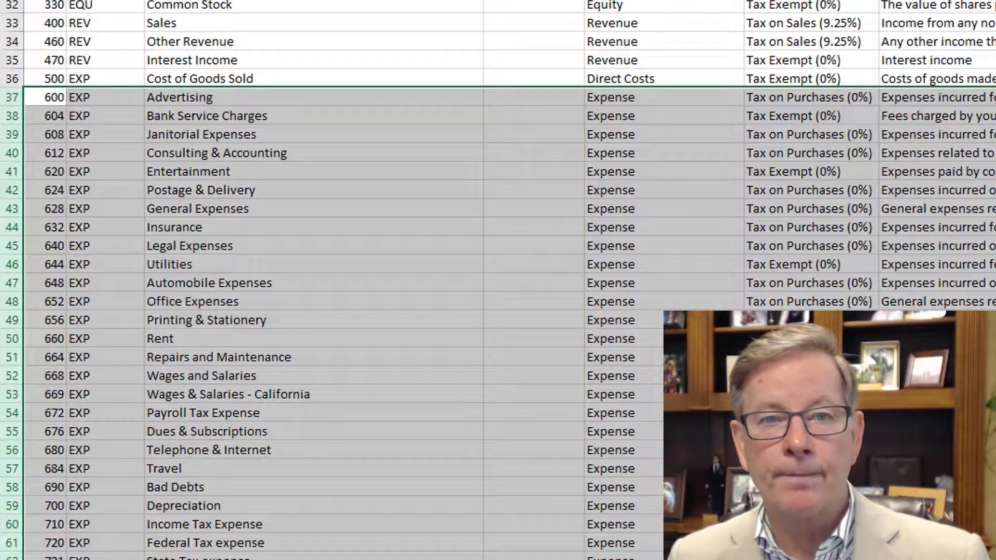
{"action": "key", "text": "alt+a"}
{"action": "key", "text": "s"}
{"action": "key", "text": "s"}
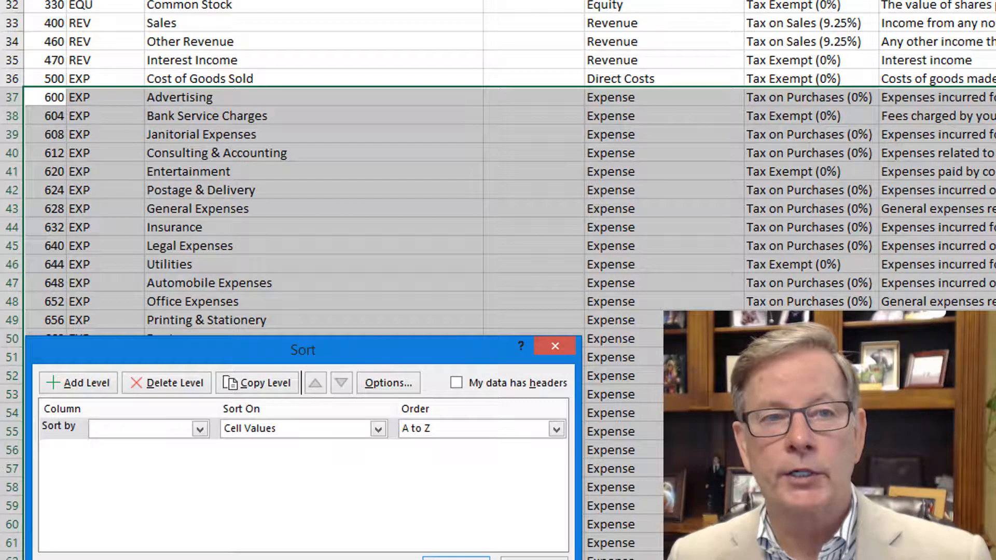
{"action": "left_click", "coordinate": [200, 429]}
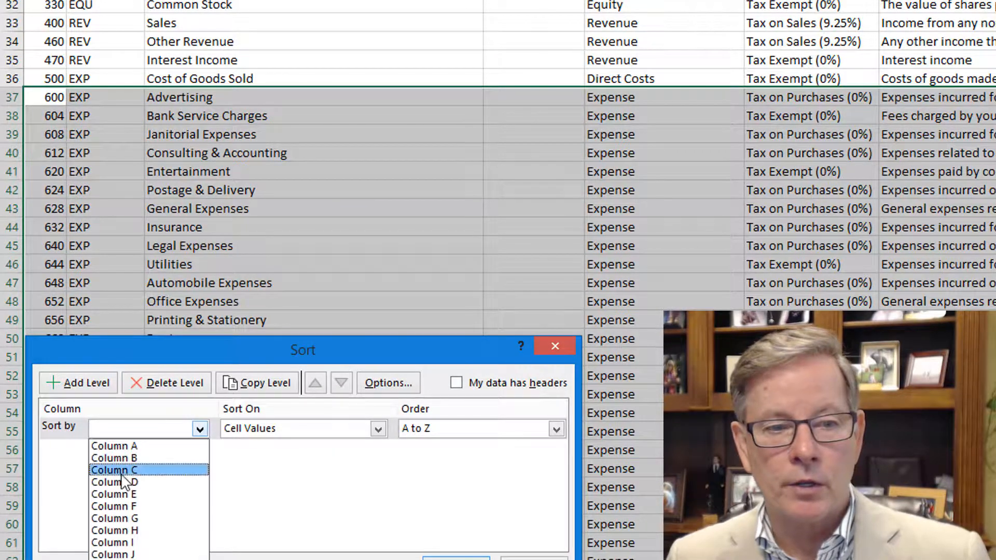
{"action": "left_click", "coordinate": [113, 470]}
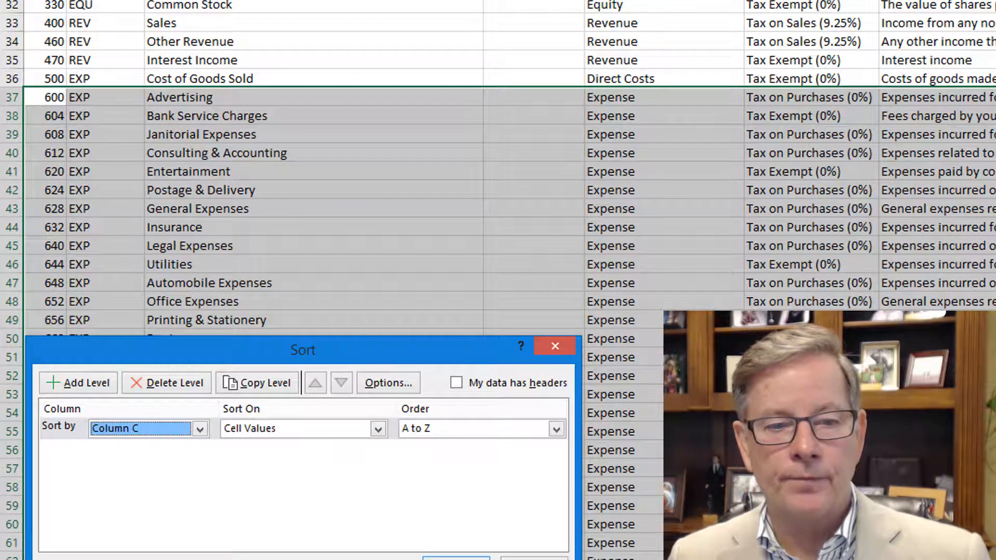
{"action": "left_click", "coordinate": [456, 558]}
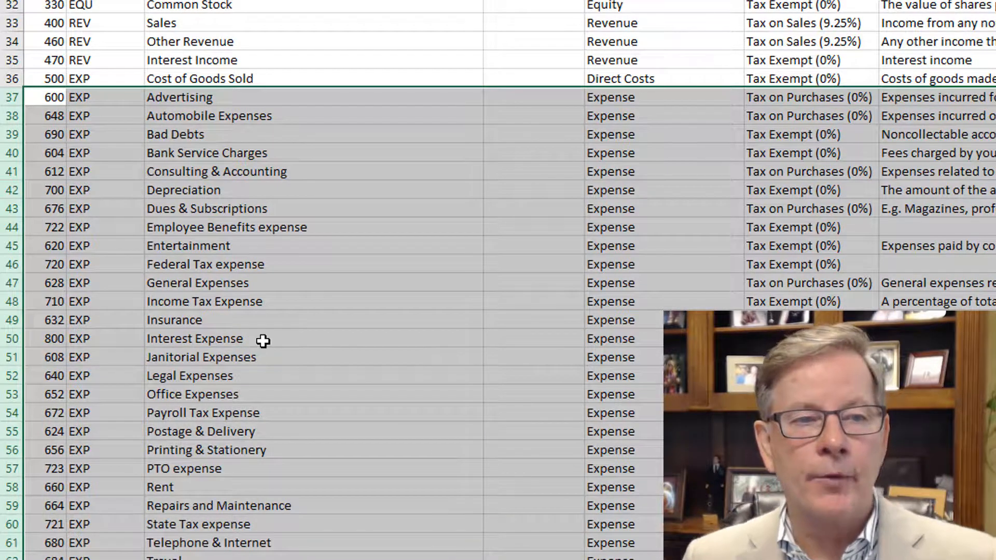
{"action": "left_click", "coordinate": [279, 325]}
{"action": "left_click", "coordinate": [279, 324]}
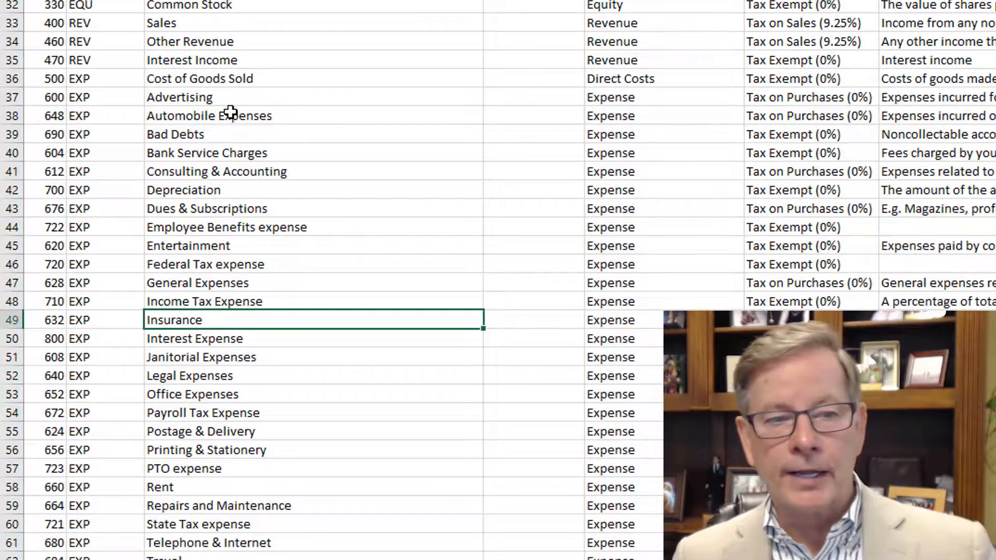
- Delete the rows for General Expenses, Federal Tax expense, Income Tax Expense and Wages & Salaries - California
{"action": "scroll", "coordinate": [228, 264], "scroll_direction": "down", "scroll_amount": 3}
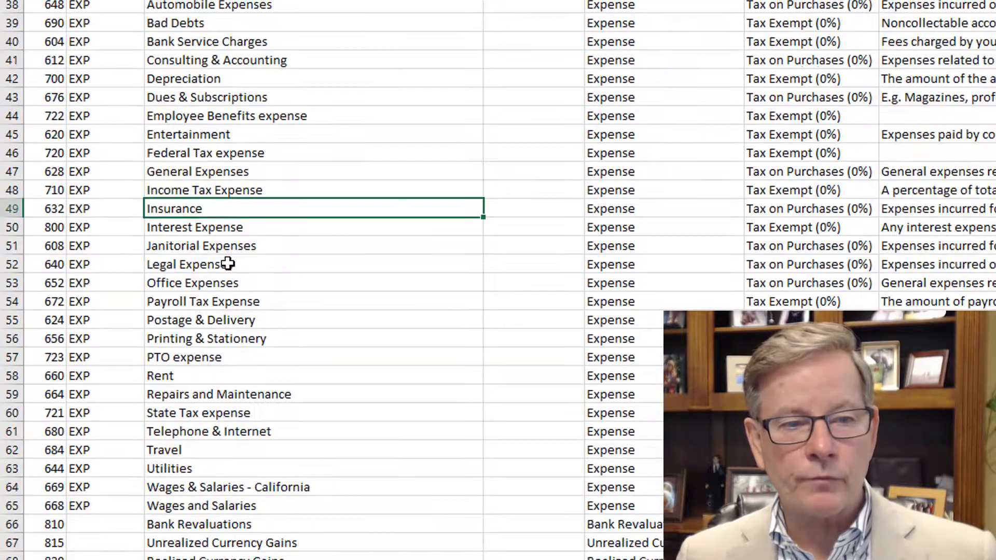
{"action": "scroll", "coordinate": [193, 100], "scroll_direction": "up", "scroll_amount": 1}
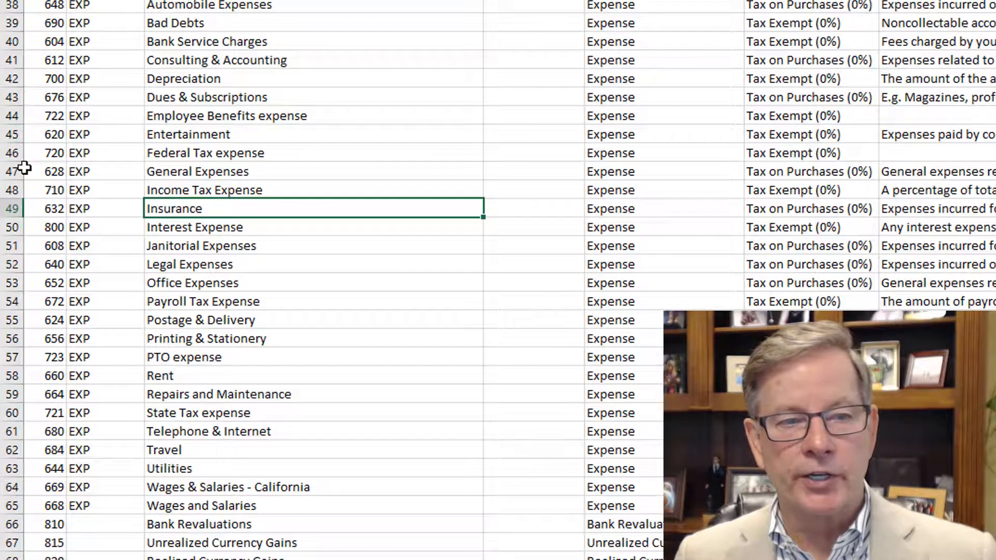
{"action": "left_click", "coordinate": [12, 171]}
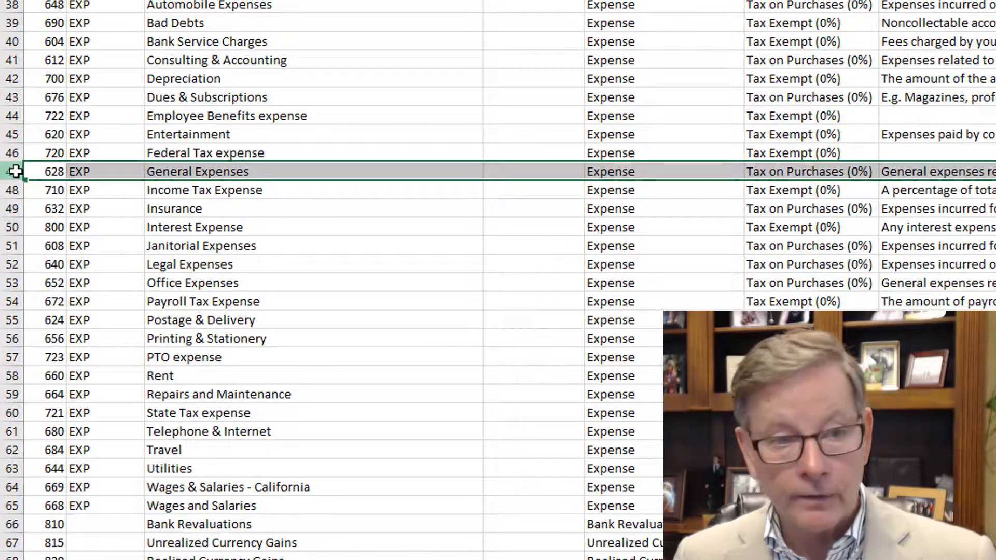
{"action": "key", "text": "ctrl+minus"}
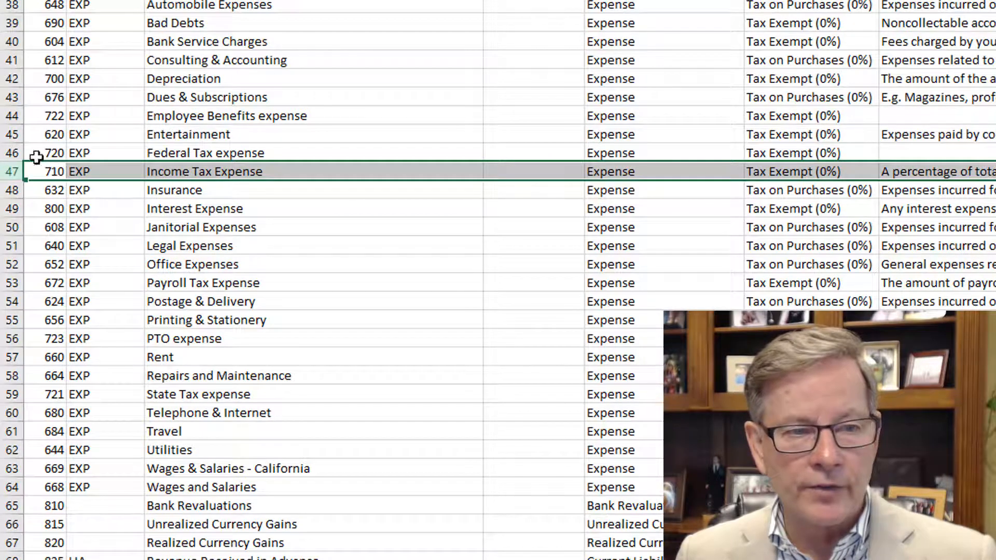
{"action": "left_click_drag", "start_coordinate": [12, 153], "coordinate": [12, 168]}
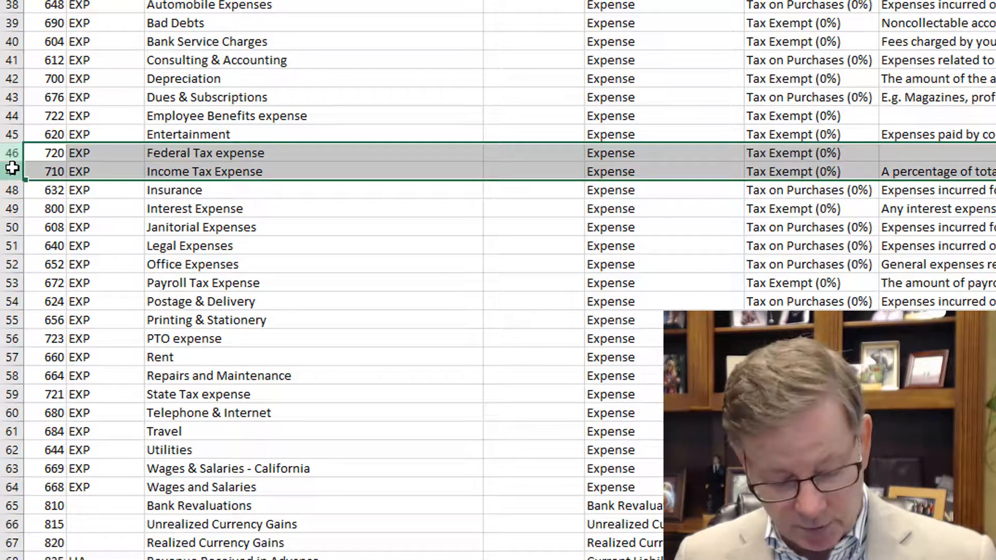
{"action": "key", "text": "ctrl+minus"}
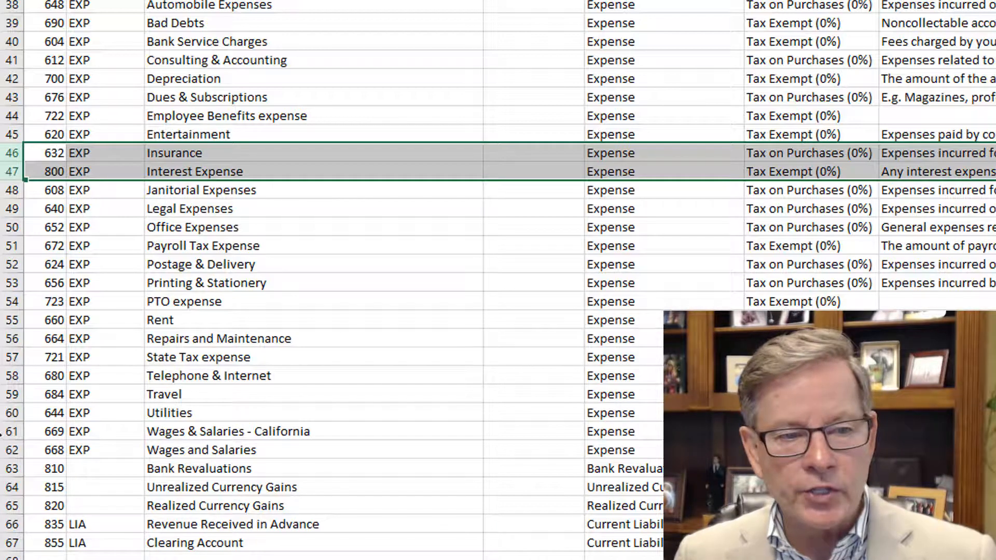
{"action": "left_click", "coordinate": [13, 431]}
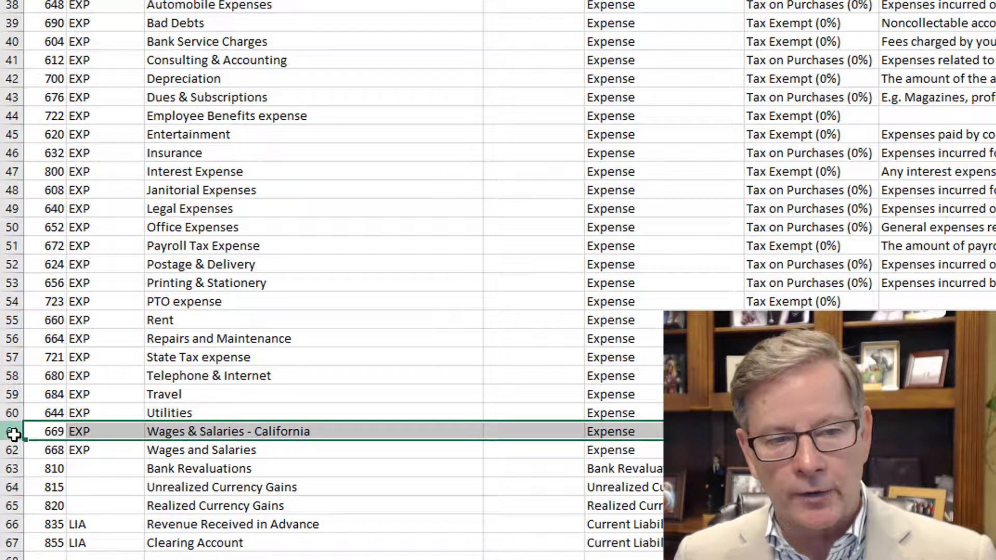
{"action": "key", "text": "ctrl+minus"}
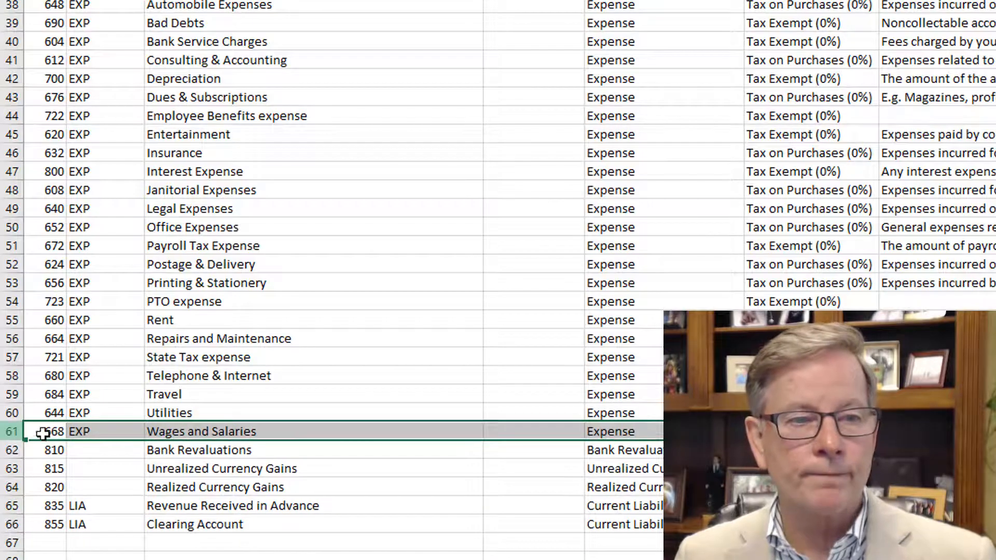
{"action": "left_click", "coordinate": [253, 258]}
- Insert a blank row above the Advertising row, directly below Cost of Goods Sold
{"action": "scroll", "coordinate": [254, 257], "scroll_direction": "up", "scroll_amount": 2}
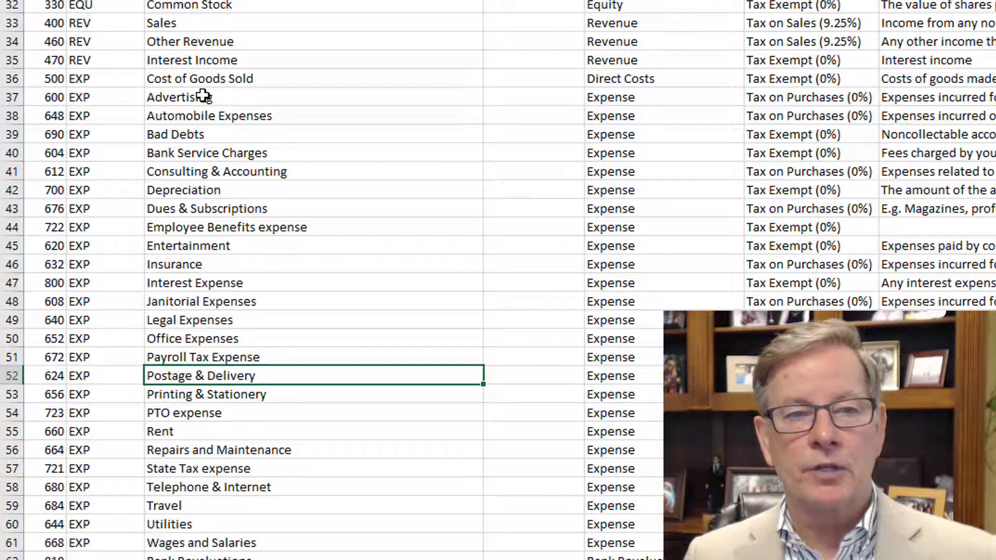
{"action": "key", "text": "Up"}
{"action": "key", "text": "Up"}
{"action": "key", "text": "Up"}
{"action": "key", "text": "Up"}
{"action": "left_click", "coordinate": [203, 96]}
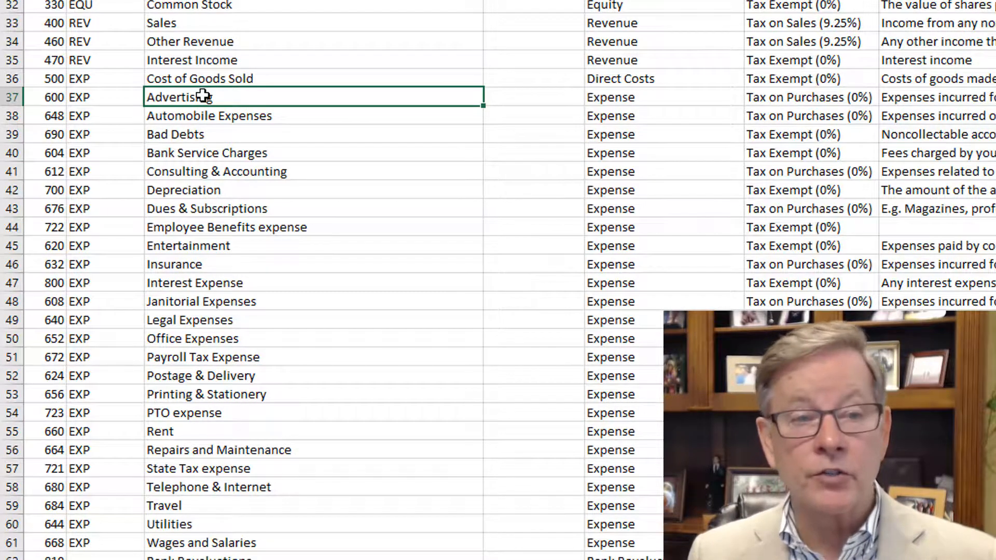
{"action": "key", "text": "alt+i"}
{"action": "key", "text": "r"}
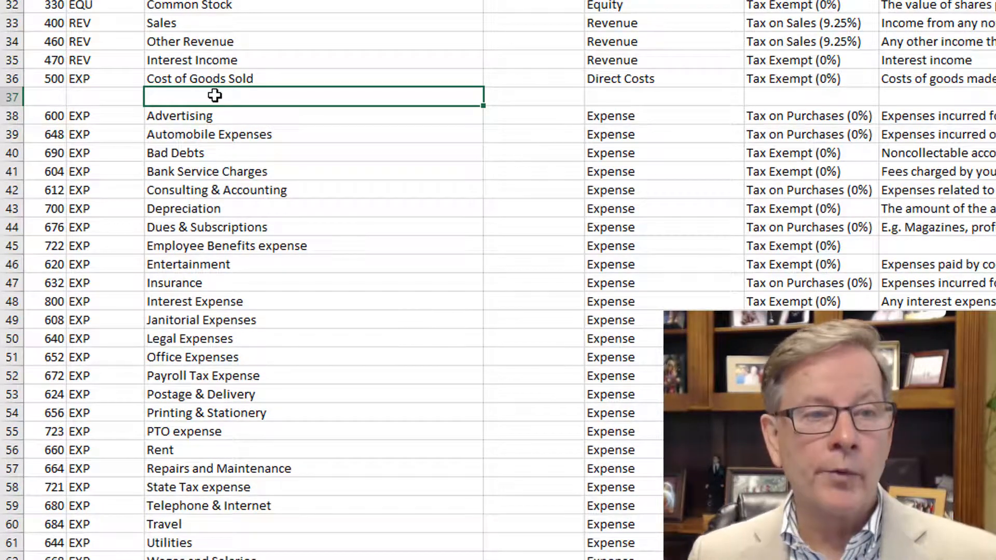
- Copy the entire Advertising row and paste it into the blank row 37
{"action": "left_click", "coordinate": [11, 116]}
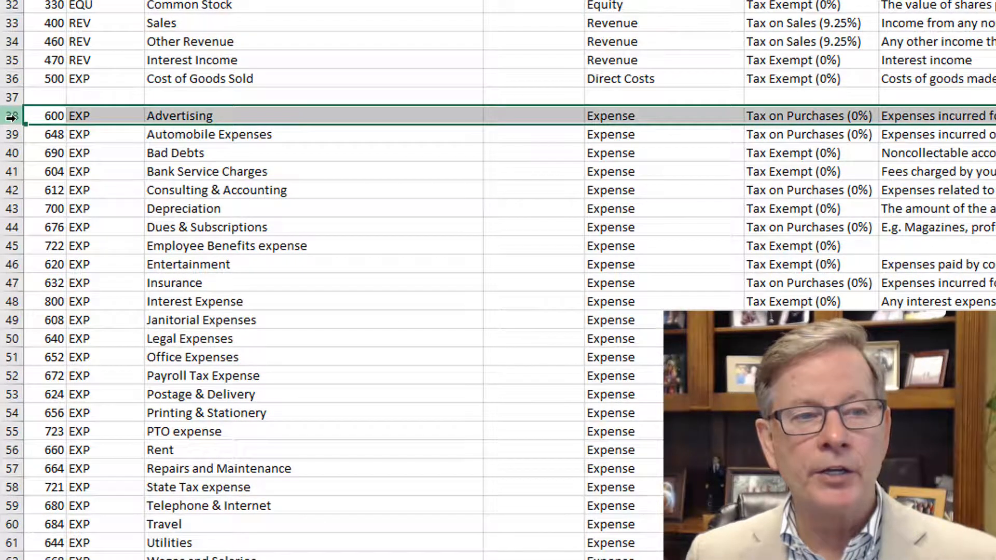
{"action": "right_click", "coordinate": [10, 118]}
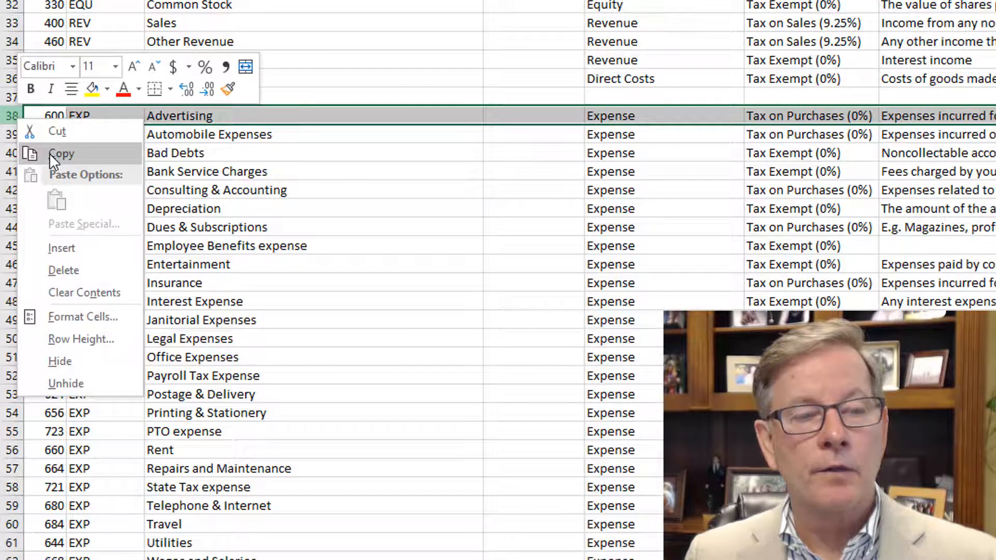
{"action": "left_click", "coordinate": [49, 153]}
{"action": "left_click", "coordinate": [11, 97]}
{"action": "right_click", "coordinate": [11, 96]}
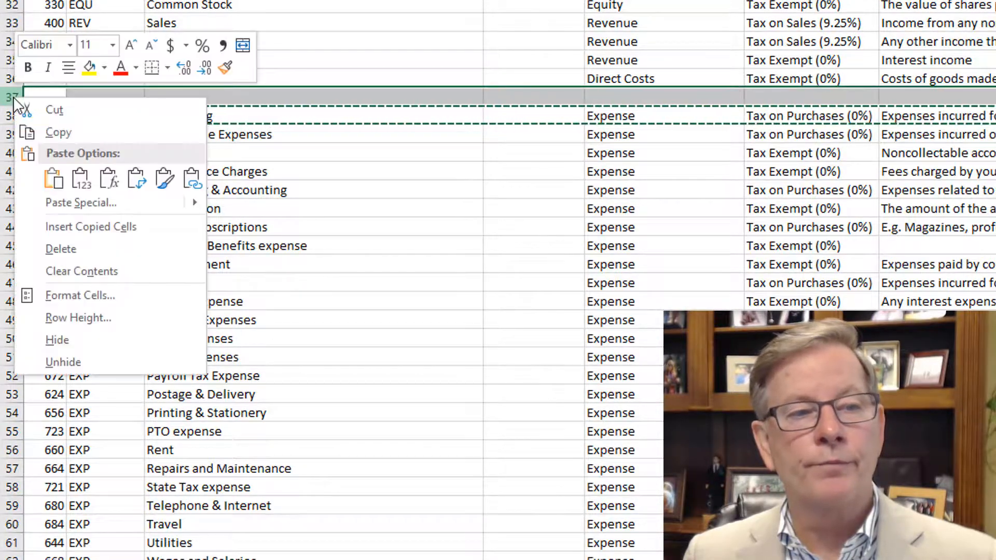
{"action": "left_click", "coordinate": [52, 179]}
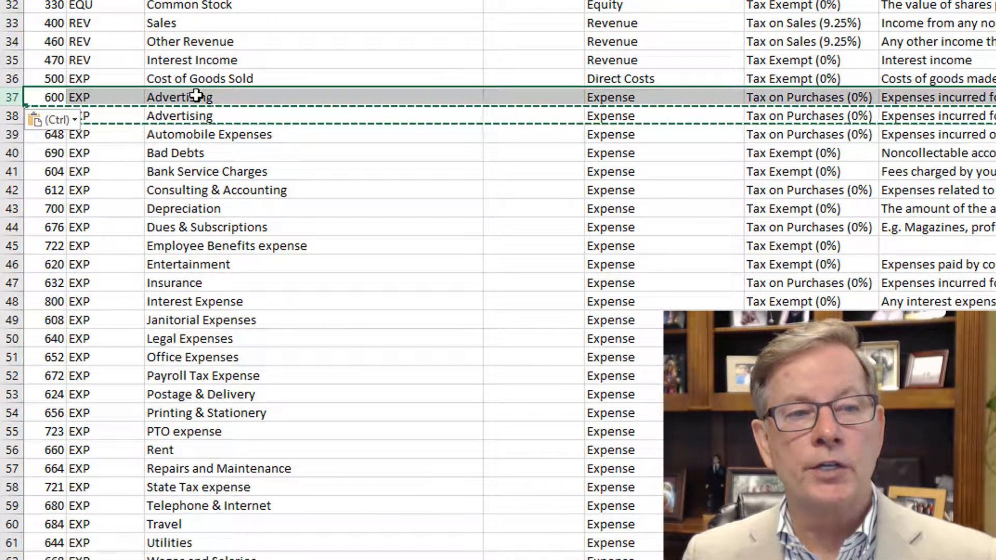
{"action": "key", "text": "Escape"}
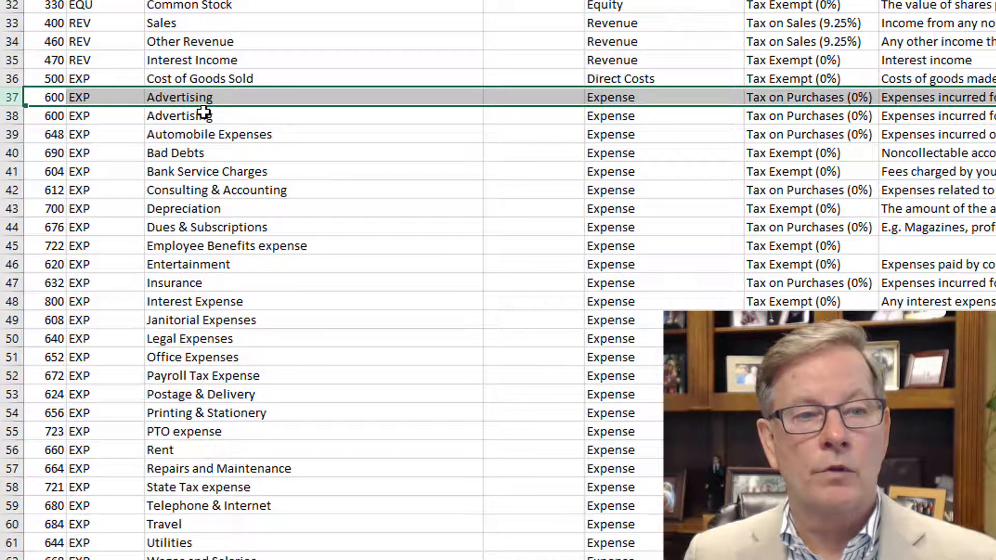
{"action": "type", "text": "Ac"}
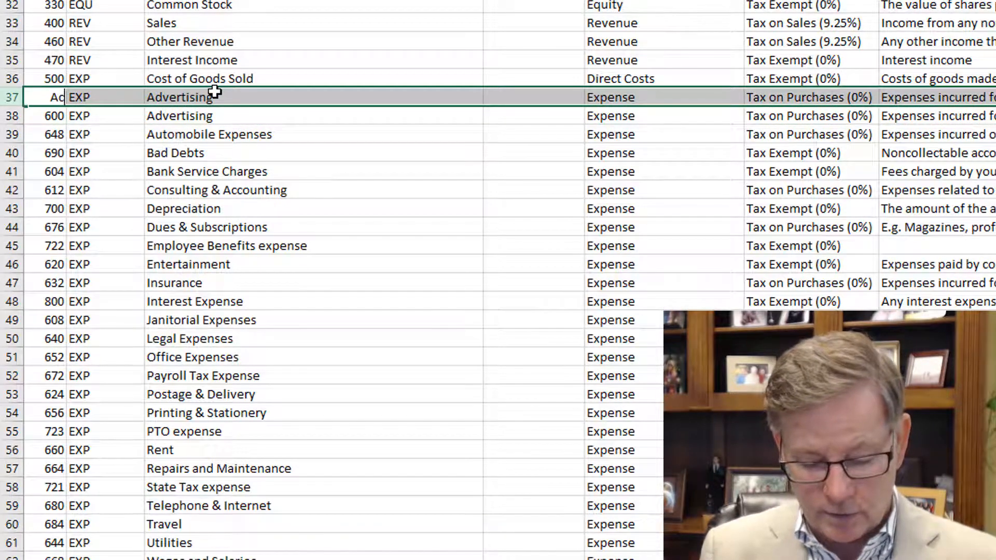
{"action": "type", "text": "counting"}
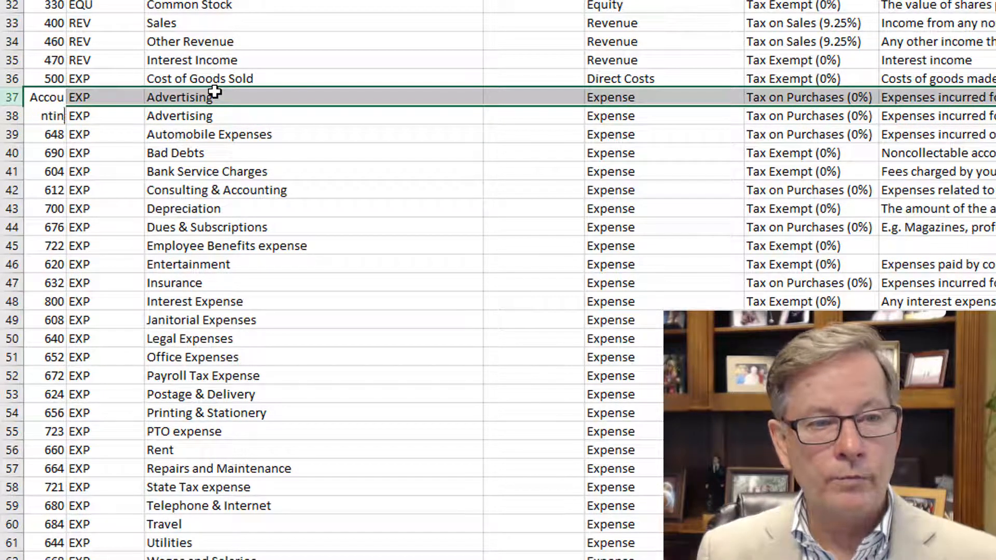
{"action": "key", "text": "Escape"}
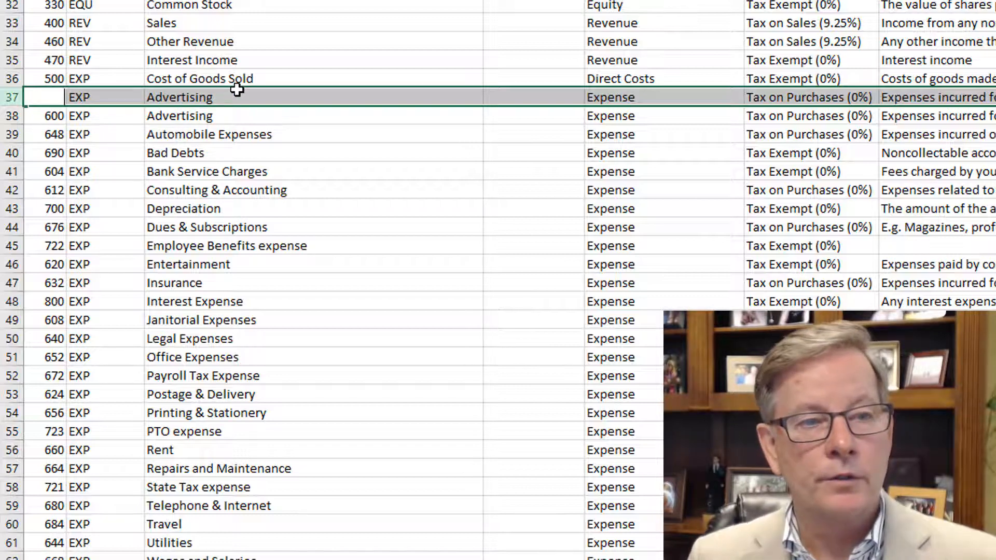
- Change the copied Advertising entry in row 37 to code 605 and name Accounting
{"action": "type", "text": "605"}
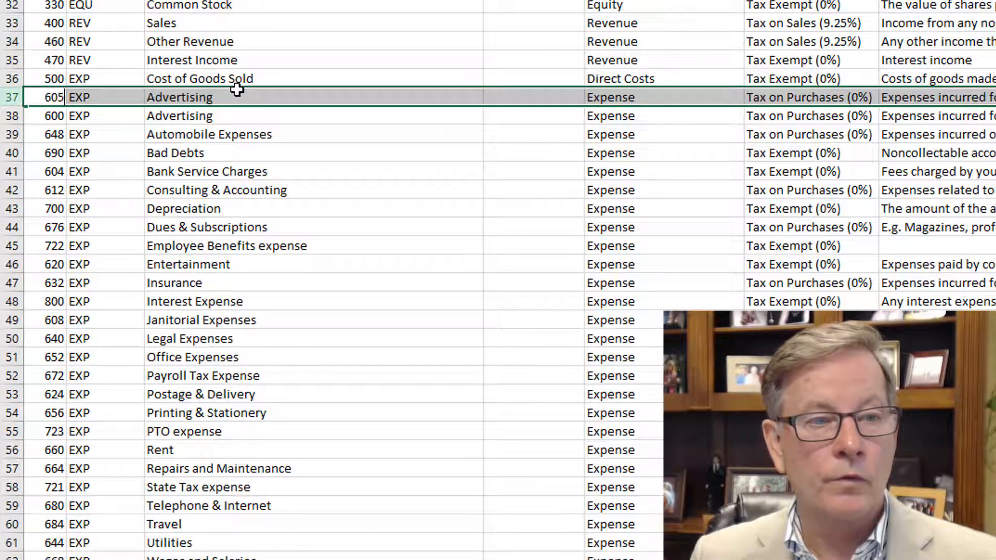
{"action": "key", "text": "Return"}
{"action": "left_click", "coordinate": [239, 91]}
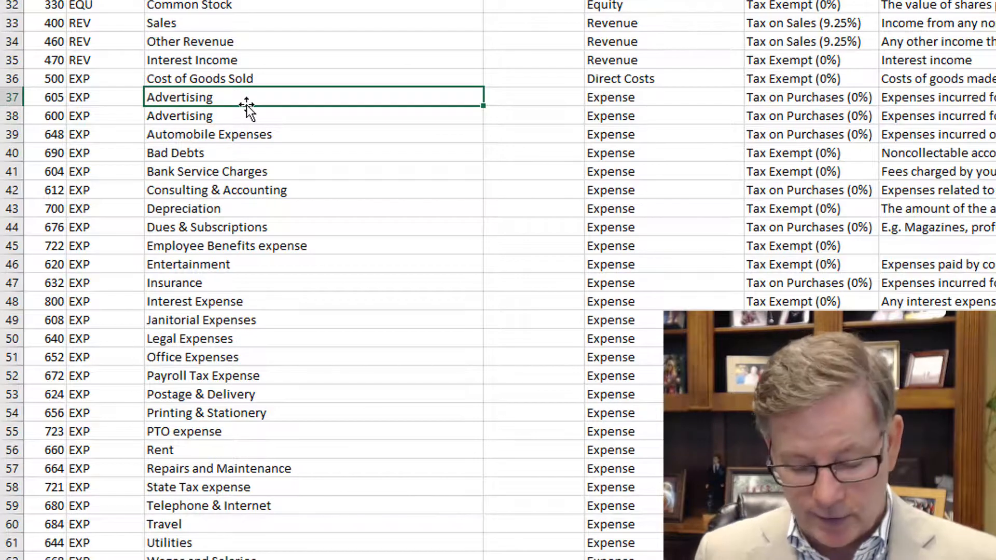
{"action": "type", "text": "Accounting"}
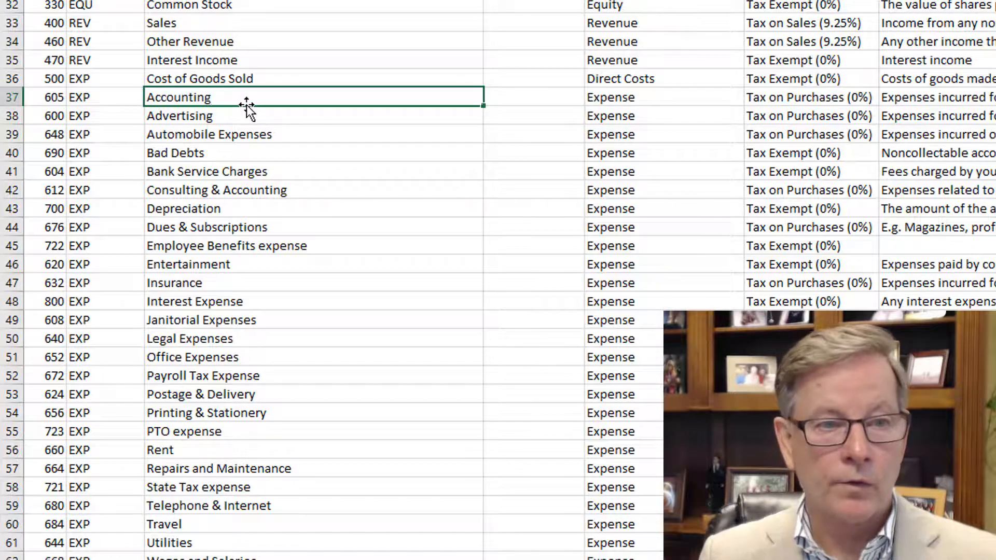
{"action": "key", "text": "Return"}
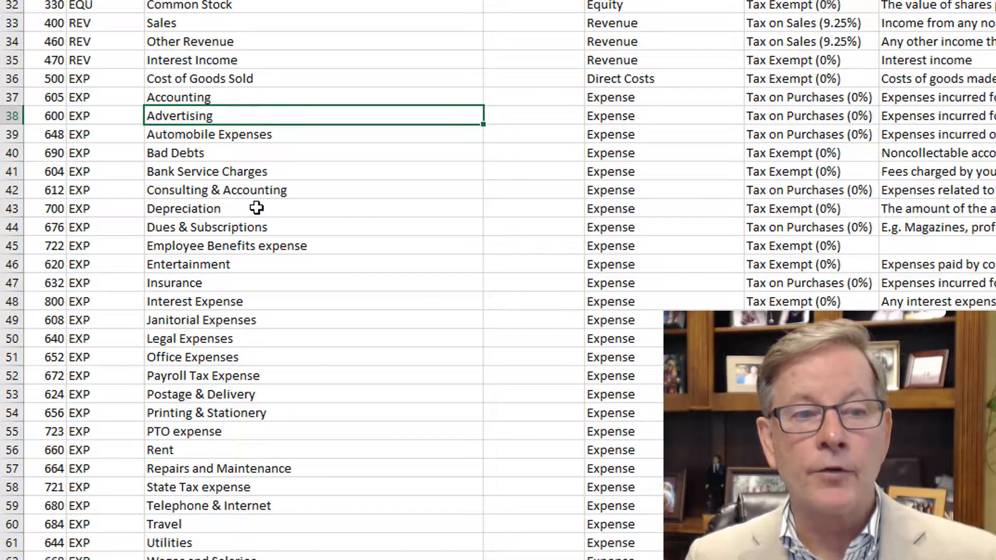
- Insert a blank row between Legal Expenses and Office Expenses
{"action": "scroll", "coordinate": [256, 208], "scroll_direction": "down", "scroll_amount": 2}
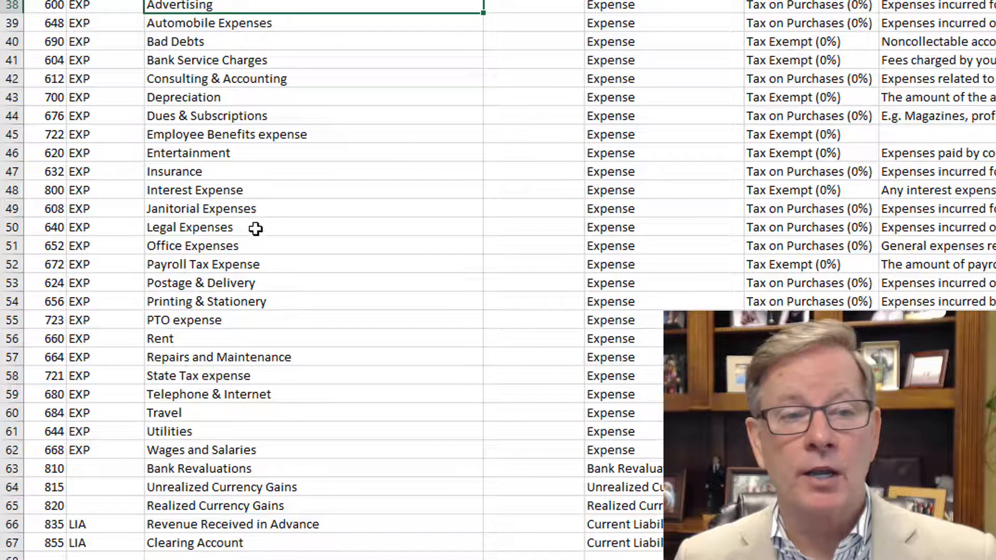
{"action": "left_click", "coordinate": [192, 247]}
{"action": "key", "text": "alt+i"}
{"action": "key", "text": "r"}
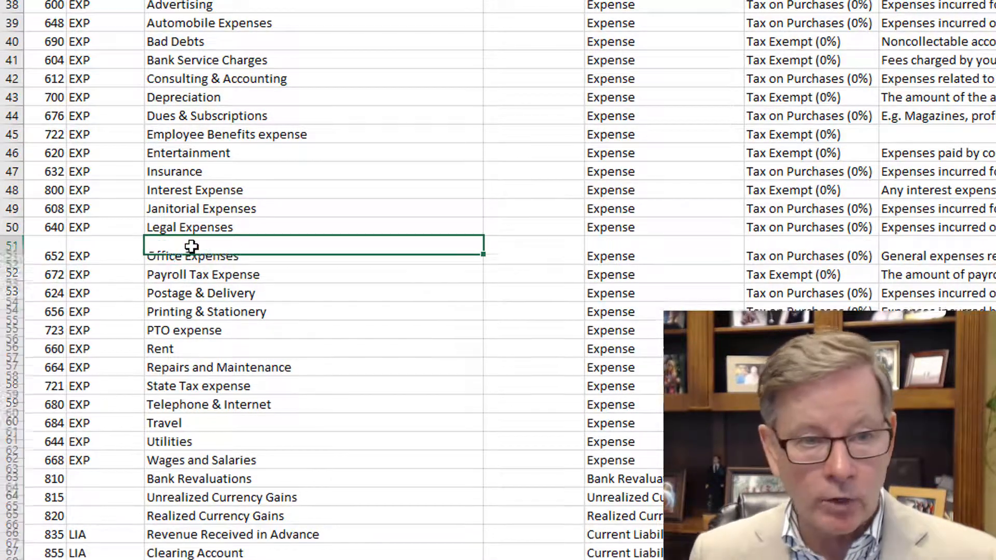
- Copy the entire Office Expenses row and paste it into the blank row 51
{"action": "left_click", "coordinate": [5, 265]}
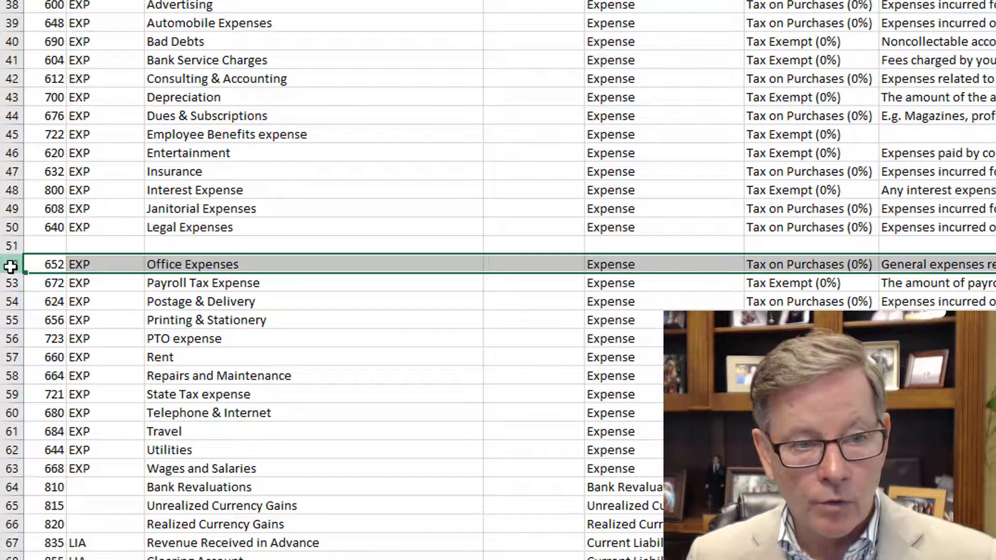
{"action": "right_click", "coordinate": [8, 265]}
{"action": "left_click", "coordinate": [43, 302]}
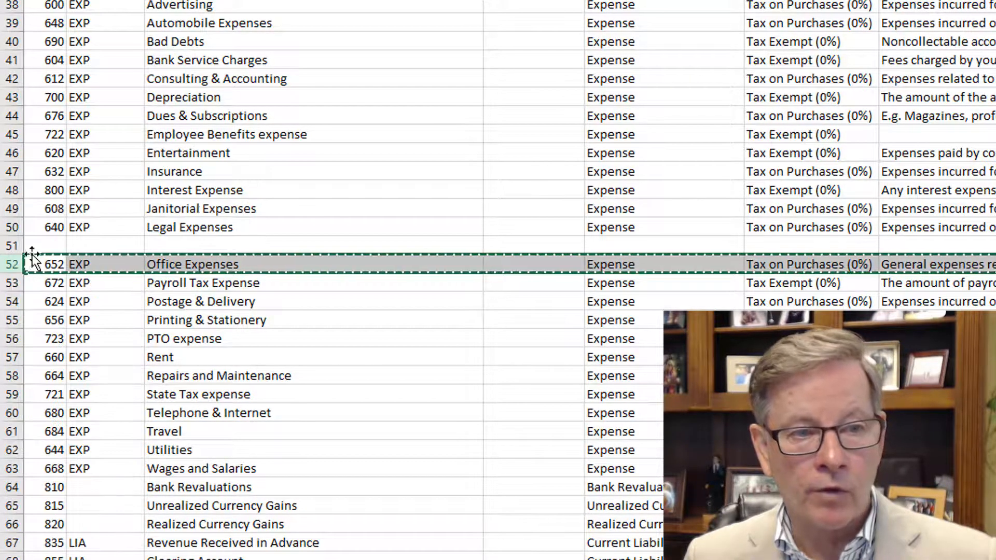
{"action": "left_click", "coordinate": [6, 246]}
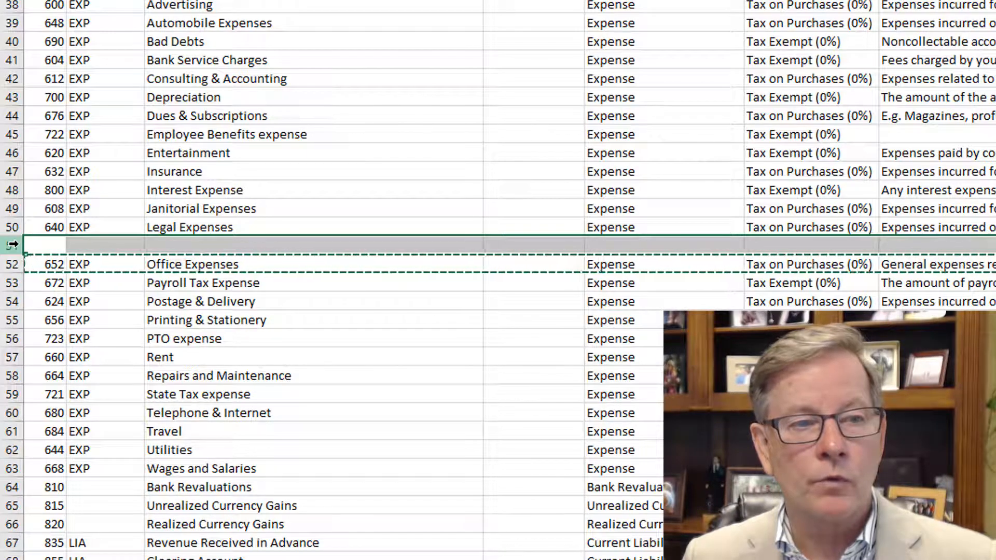
{"action": "right_click", "coordinate": [13, 245]}
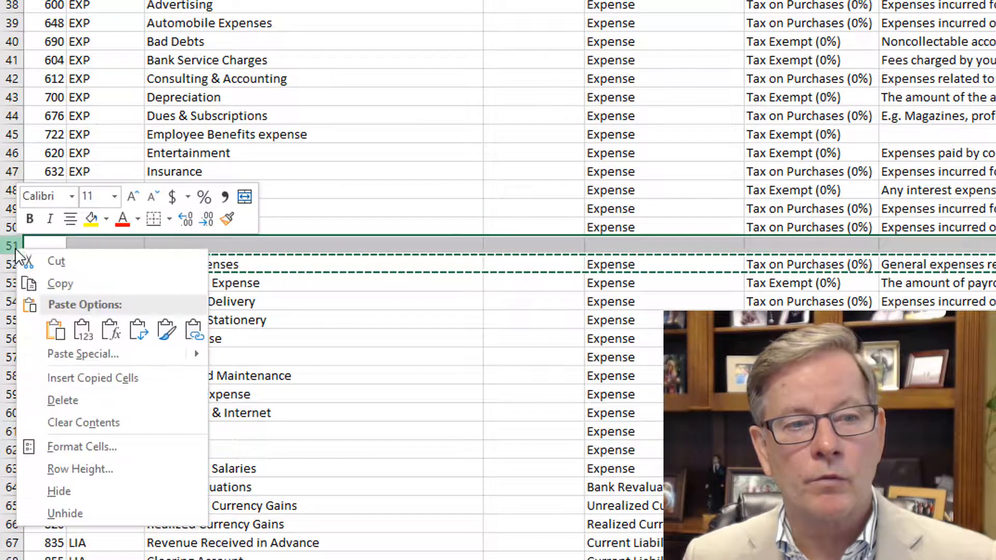
{"action": "left_click", "coordinate": [55, 329]}
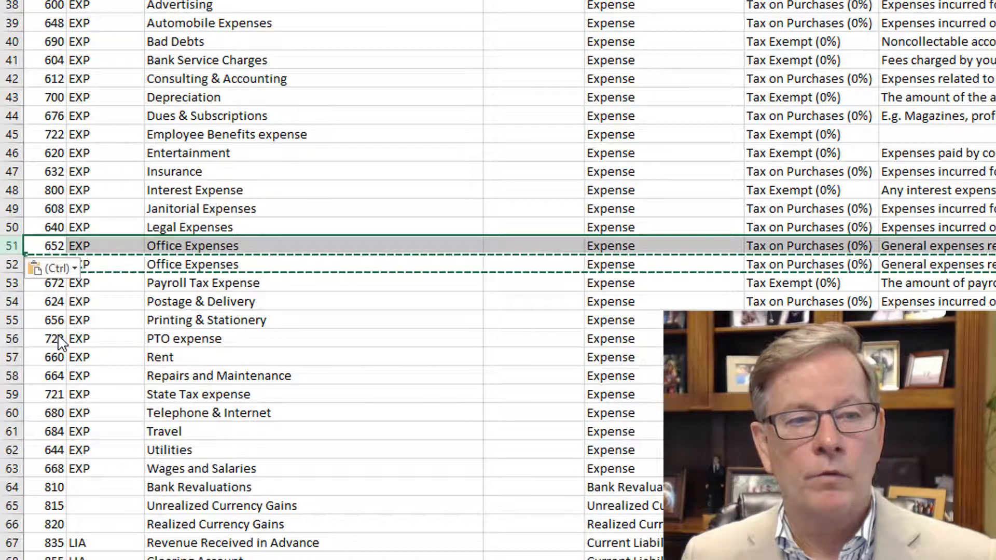
- Rename the copied account in row 51 to Meals
{"action": "left_click", "coordinate": [185, 248]}
{"action": "type", "text": "Meals"}
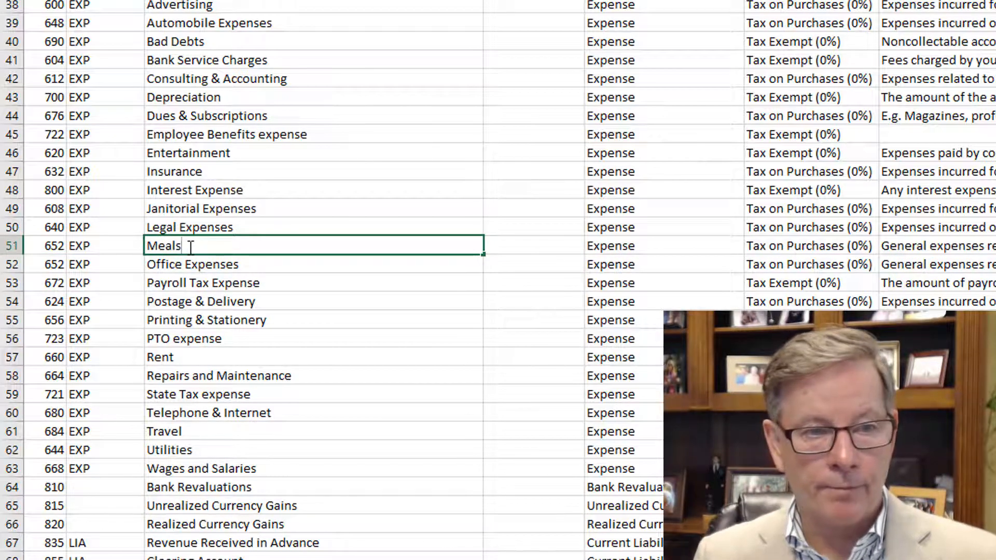
{"action": "key", "text": "Return"}
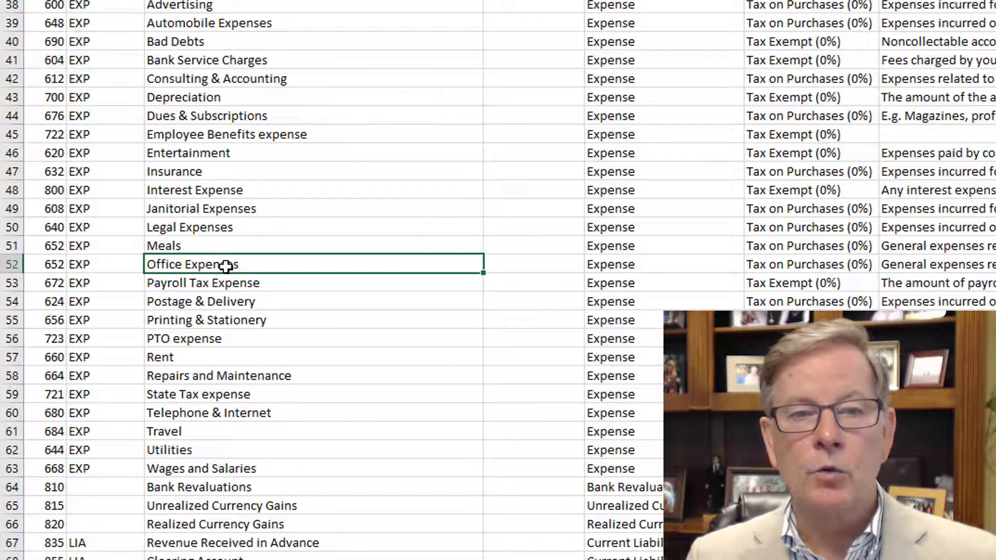
- Set the codes of Accounting, Advertising, Automobile Expenses and Bad Debts to 600, 610, 620 and 630
{"action": "scroll", "coordinate": [228, 261], "scroll_direction": "up", "scroll_amount": 3}
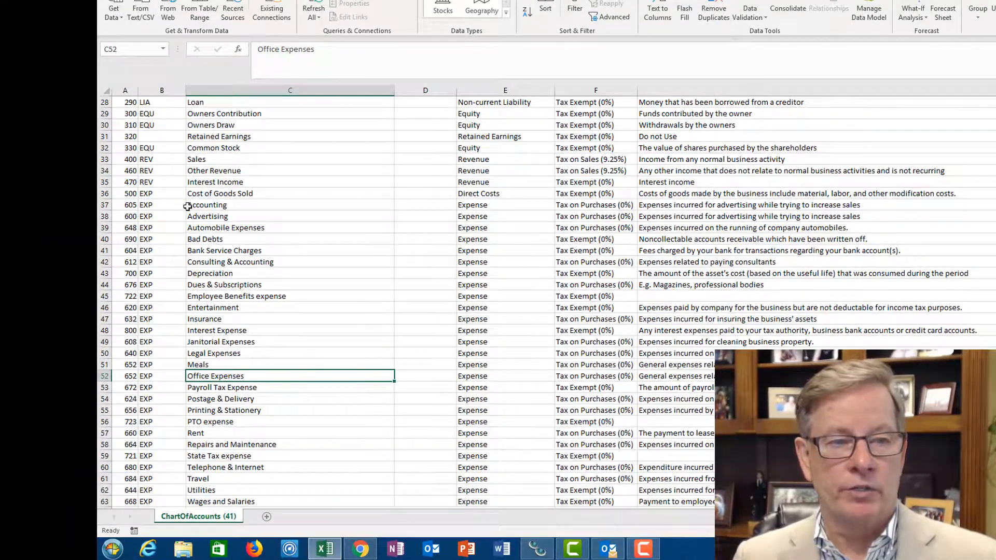
{"action": "left_click", "coordinate": [120, 205]}
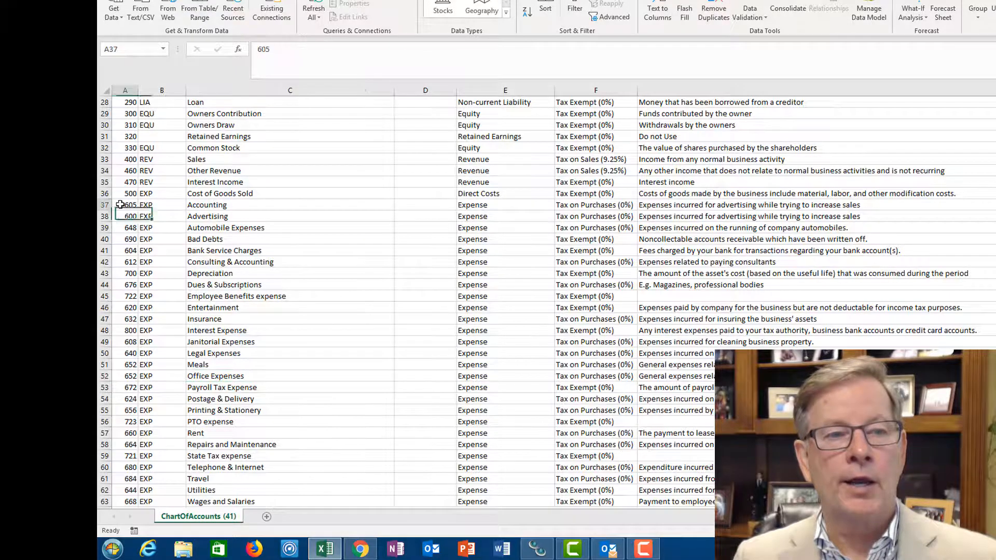
{"action": "scroll", "coordinate": [120, 205], "scroll_direction": "down", "scroll_amount": 2}
{"action": "scroll", "coordinate": [120, 204], "scroll_direction": "up", "scroll_amount": 1}
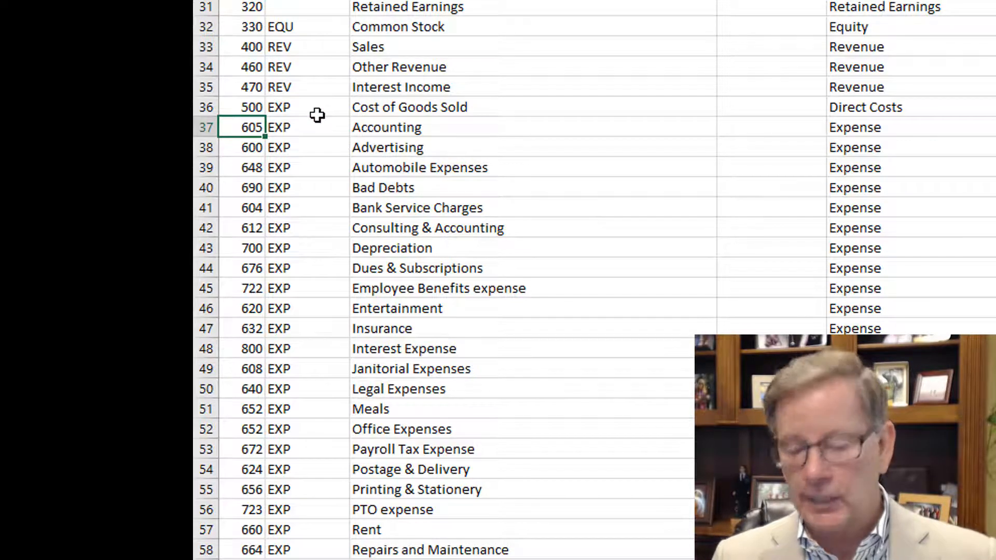
{"action": "type", "text": "6"}
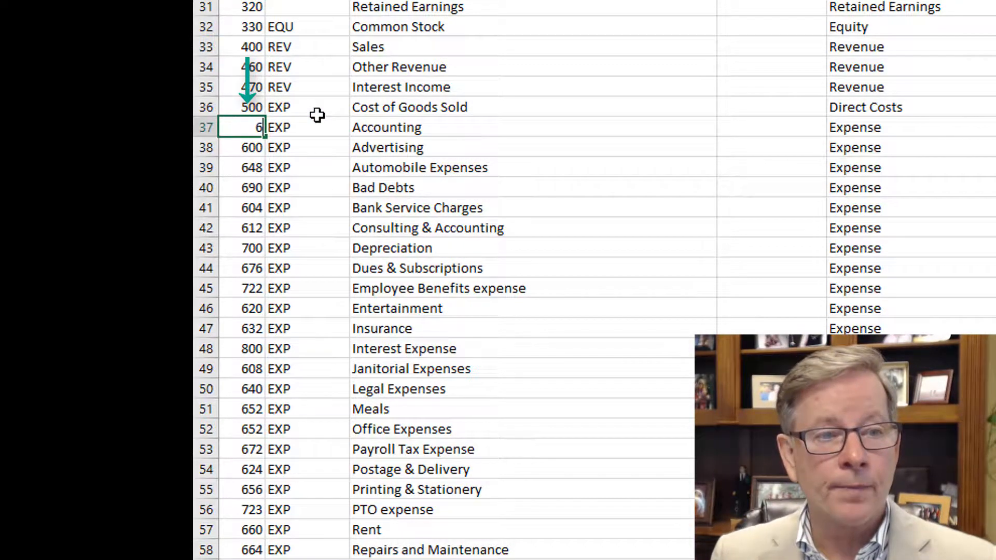
{"action": "key", "text": "Return"}
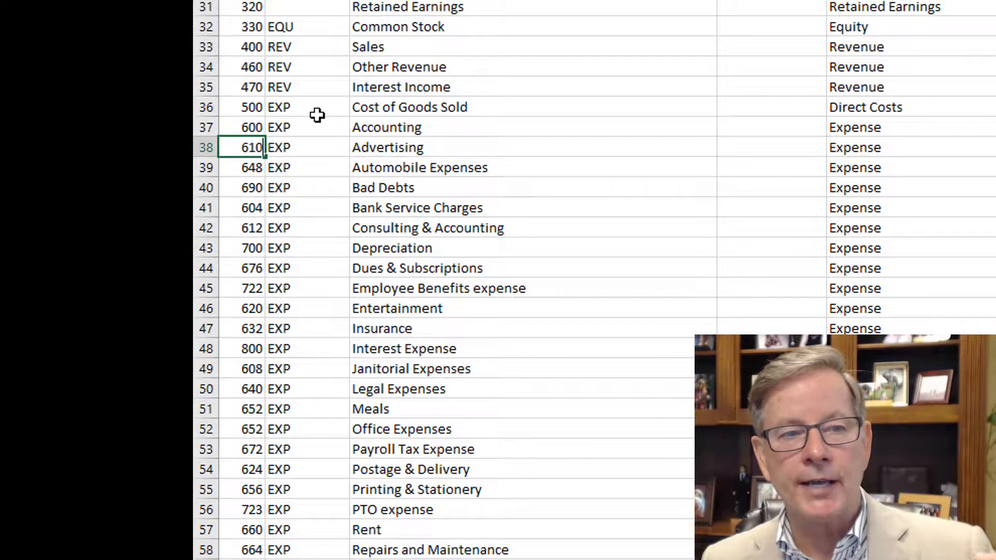
{"action": "key", "text": "Return"}
{"action": "type", "text": "620"}
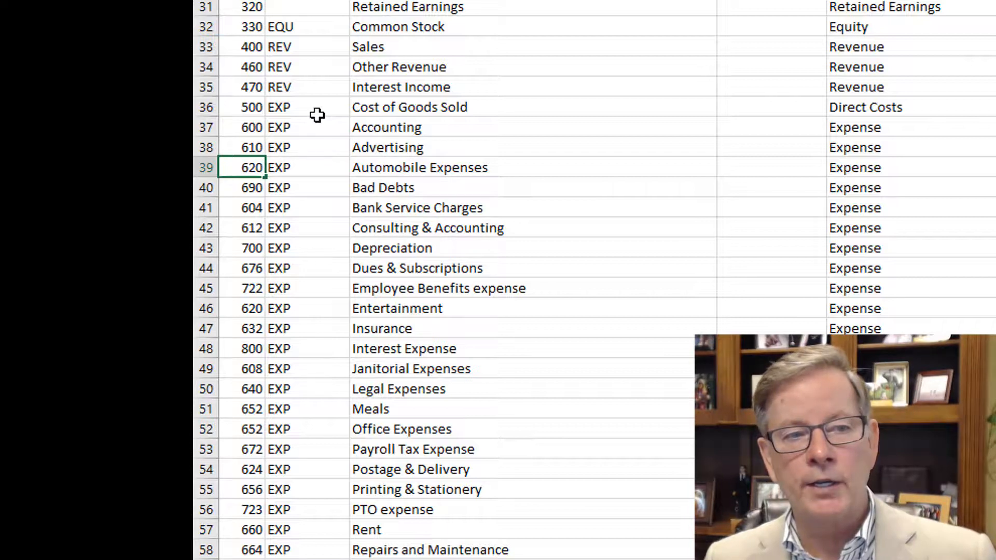
{"action": "key", "text": "Return"}
{"action": "type", "text": "630"}
{"action": "key", "text": "Return"}
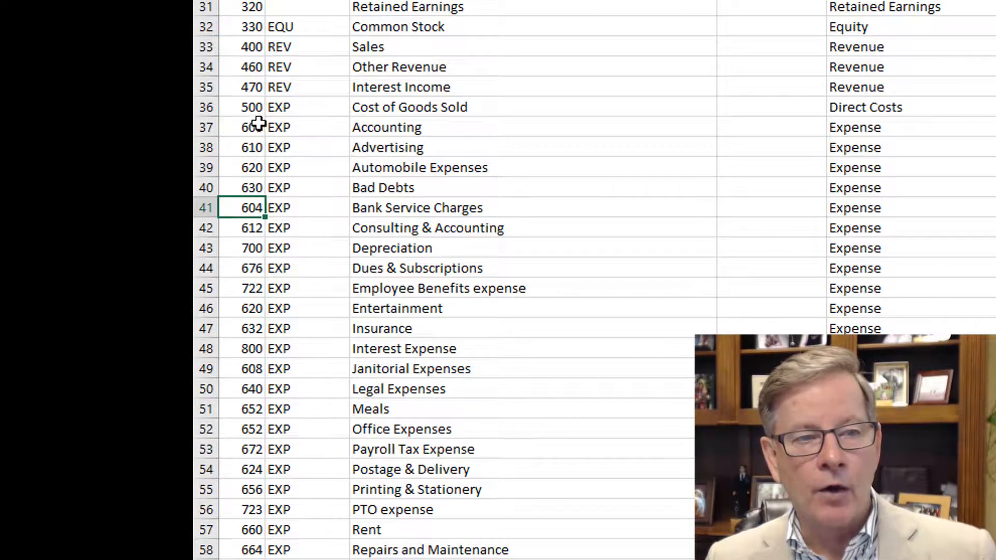
- Extend the code series from row 37 in increments of 10 down to Wages and Salaries, ending at 860
{"action": "left_click_drag", "start_coordinate": [249, 127], "coordinate": [252, 167]}
{"action": "left_click_drag", "start_coordinate": [252, 208], "coordinate": [266, 559]}
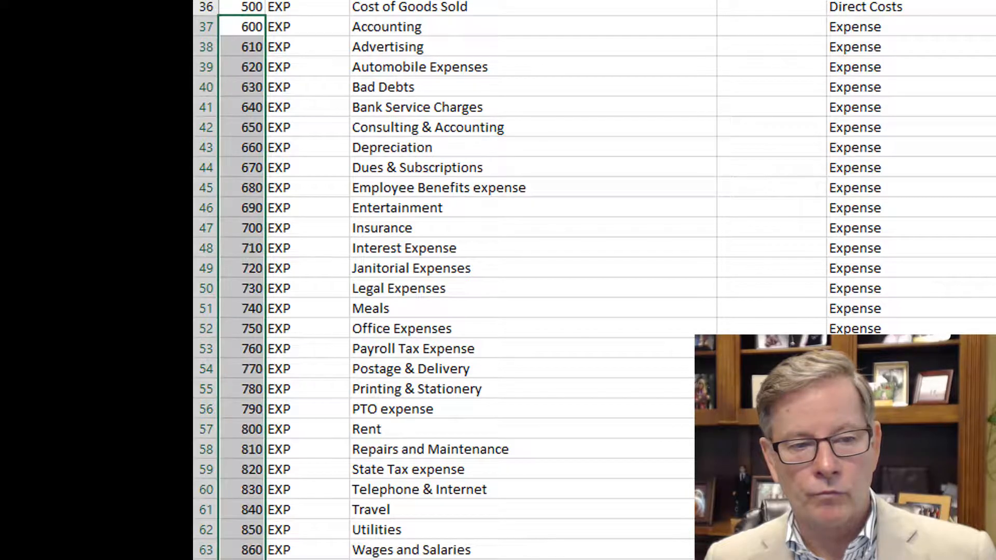
{"action": "left_click", "coordinate": [639, 417]}
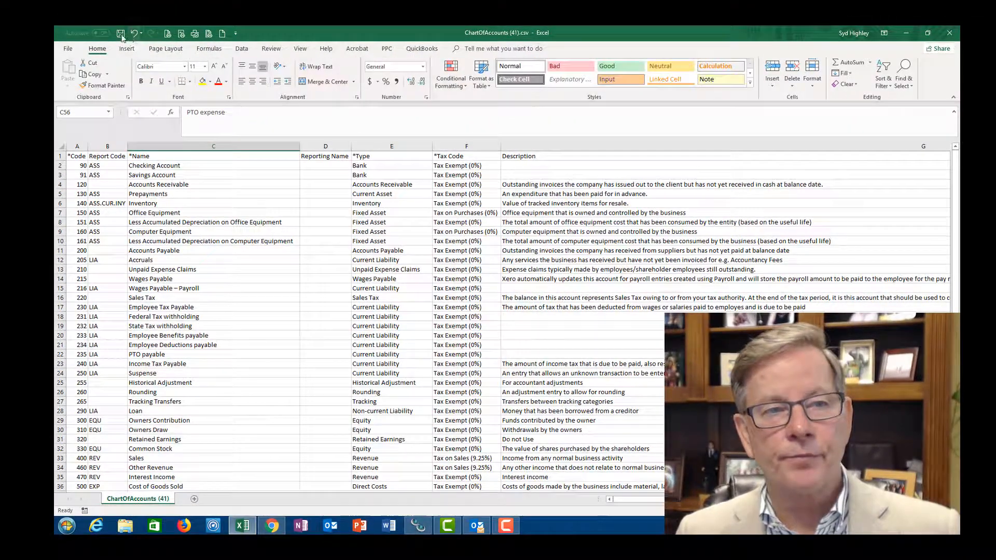
- Save a copy of the workbook to the Desktop as COA upload in CSV (Comma delimited) format
{"action": "left_click", "coordinate": [68, 49]}
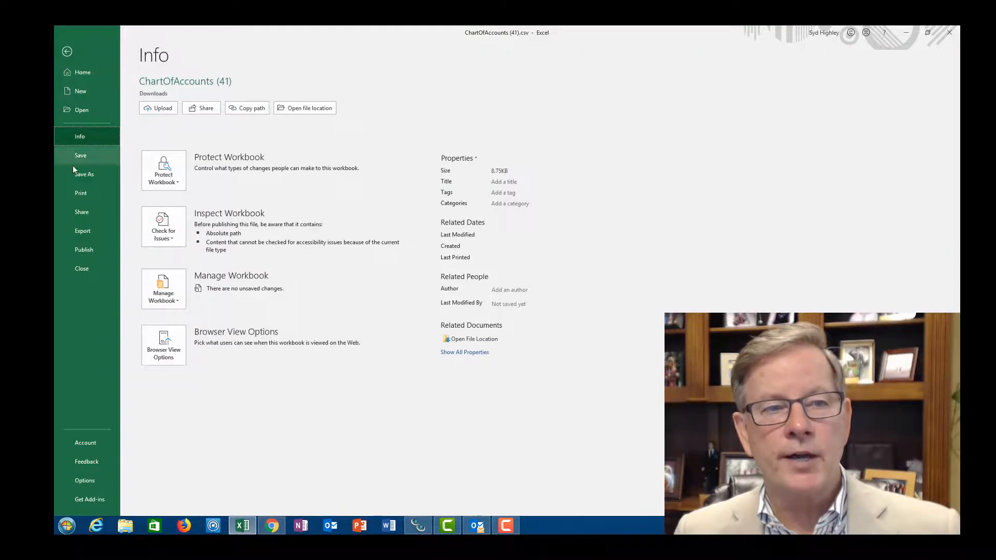
{"action": "left_click", "coordinate": [79, 176]}
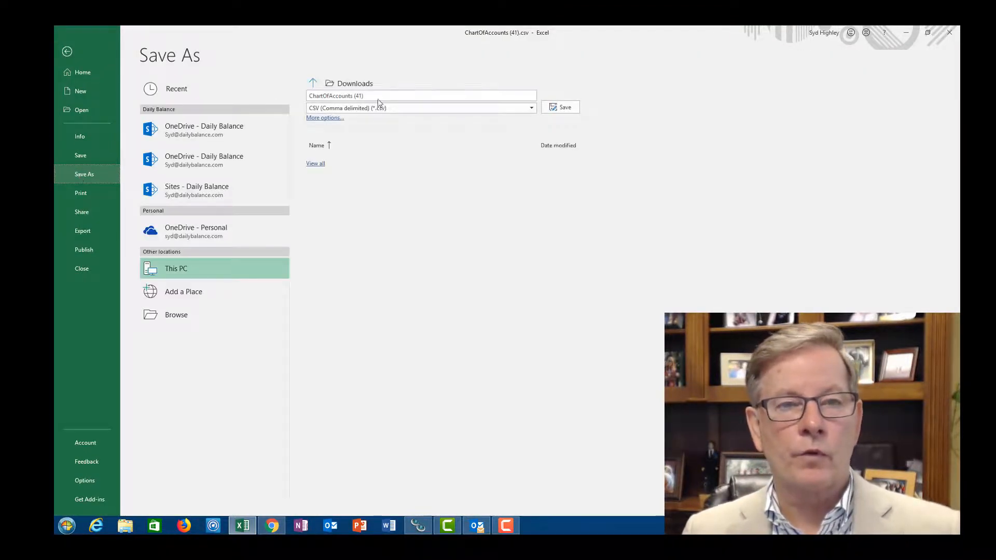
{"action": "left_click", "coordinate": [406, 96]}
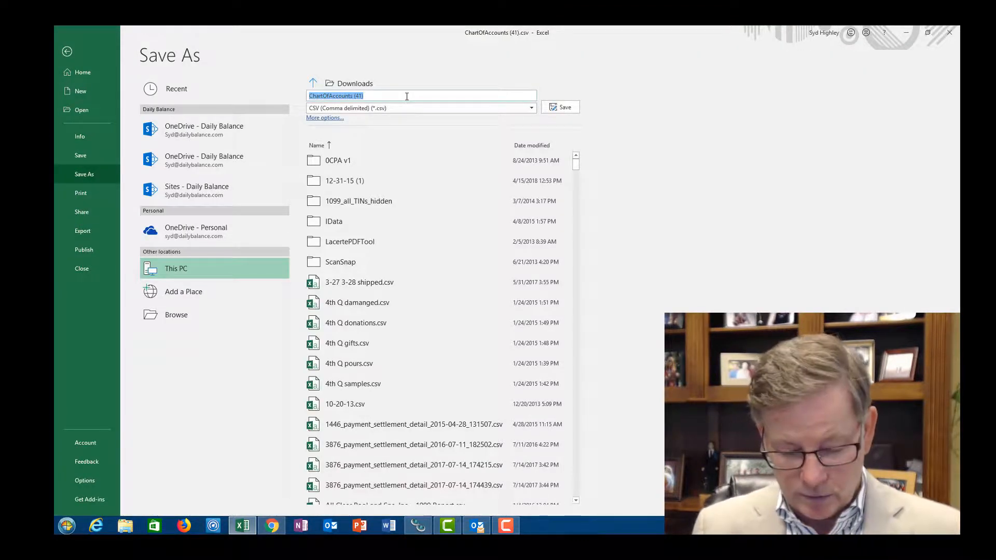
{"action": "type", "text": "COA upload"}
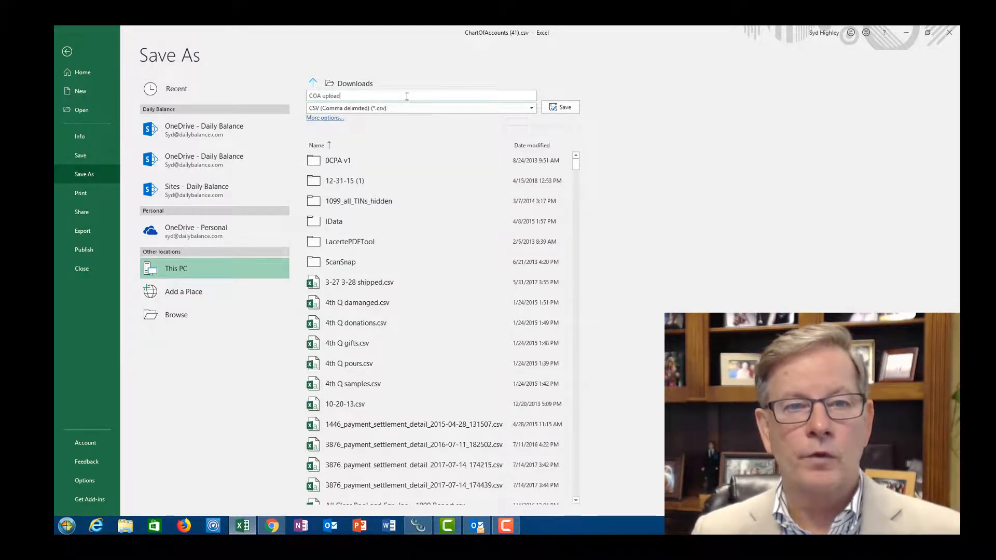
{"action": "left_click", "coordinate": [318, 118]}
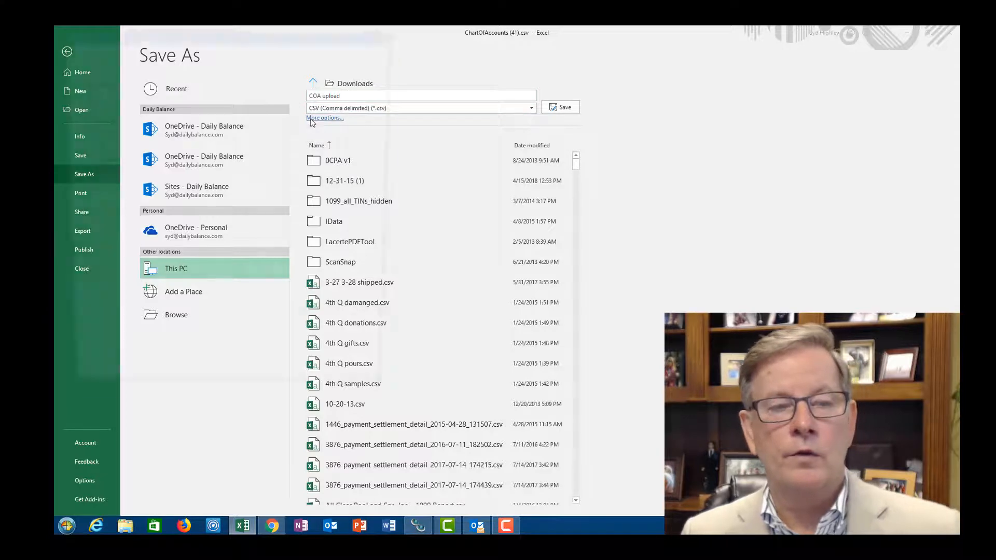
{"action": "left_click", "coordinate": [92, 215]}
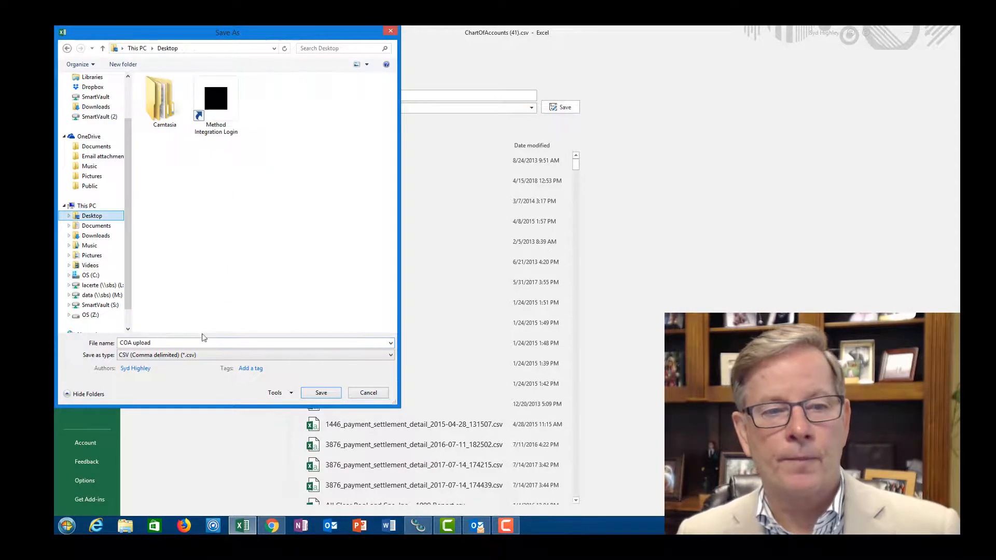
{"action": "left_click", "coordinate": [320, 393]}
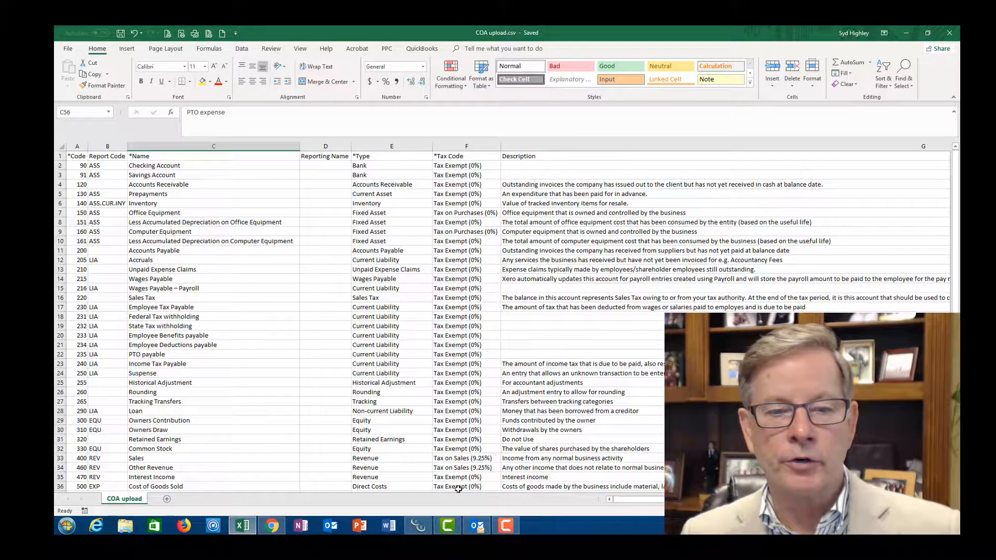
- Switch to Xero in Chrome and open the import page for the chart of accounts
{"action": "left_click", "coordinate": [272, 526]}
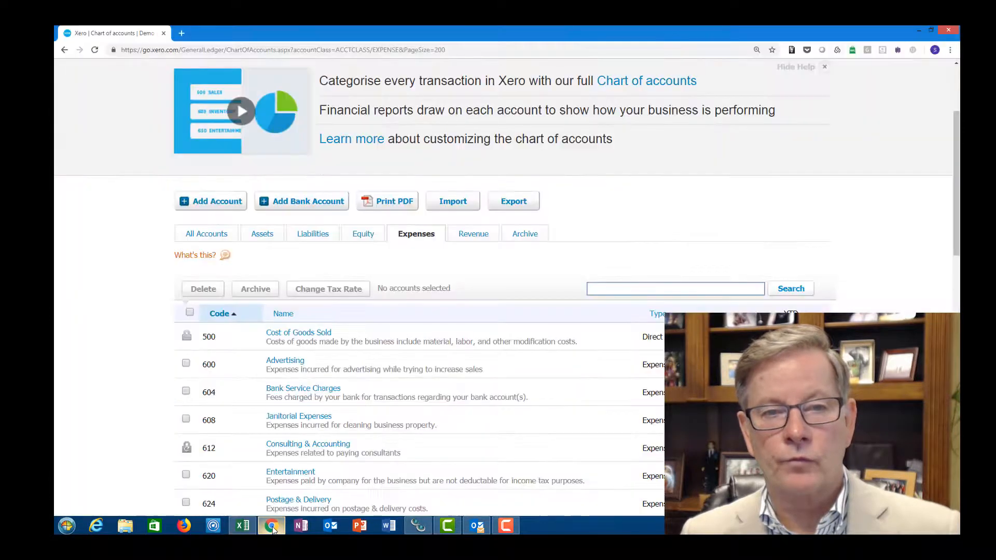
{"action": "scroll", "coordinate": [378, 413], "scroll_direction": "down", "scroll_amount": 2}
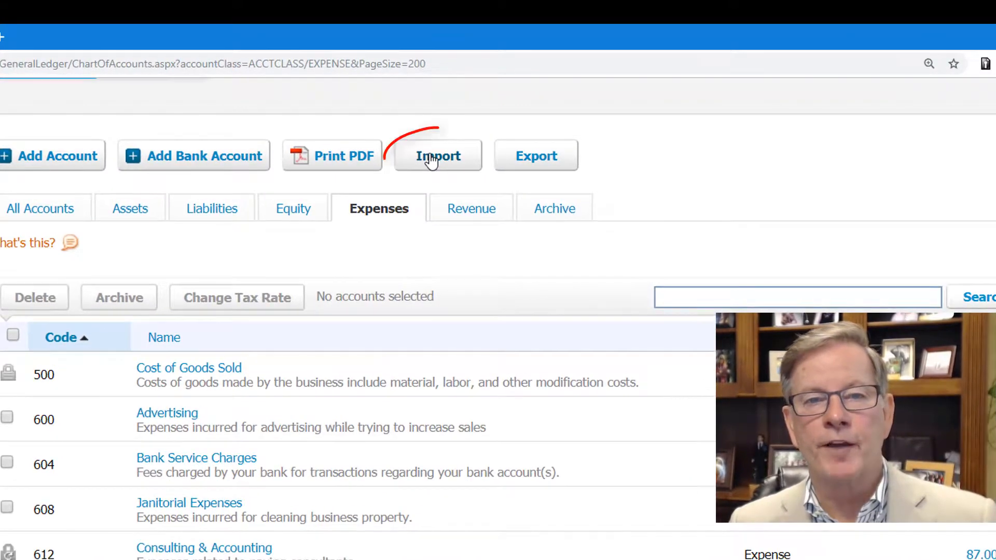
{"action": "left_click", "coordinate": [451, 112]}
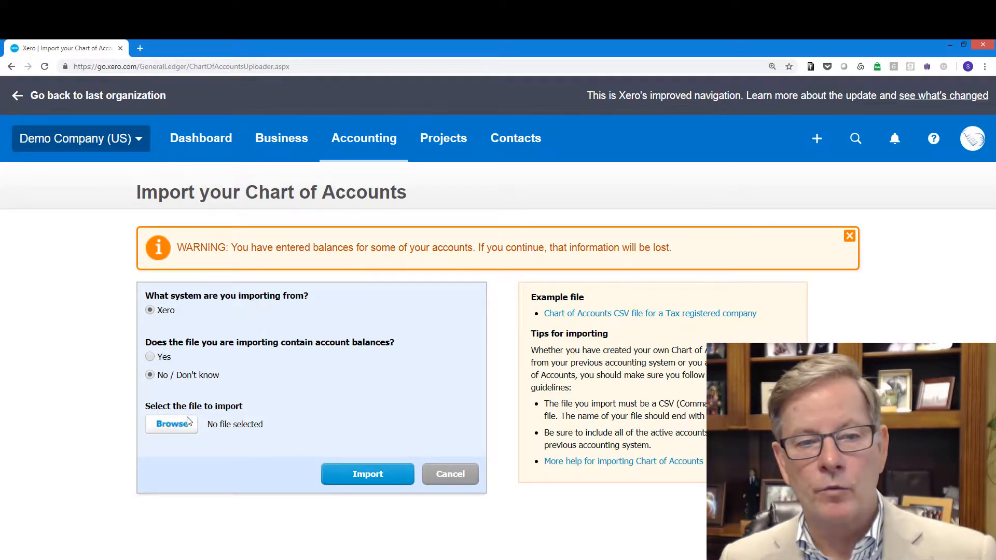
- Import the COA upload CSV file from the Desktop as the chart of accounts and confirm the imported accounts
{"action": "left_click", "coordinate": [188, 421]}
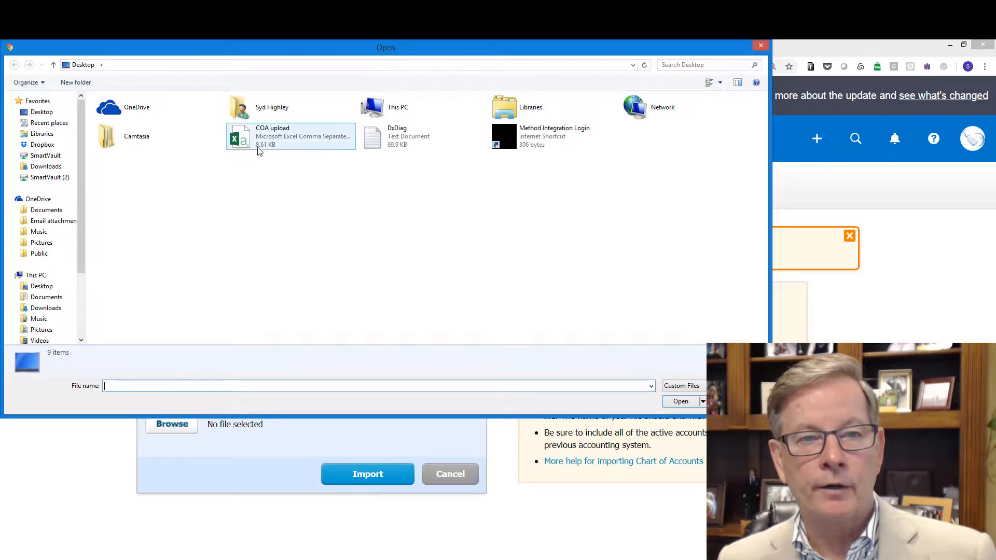
{"action": "left_click", "coordinate": [266, 144]}
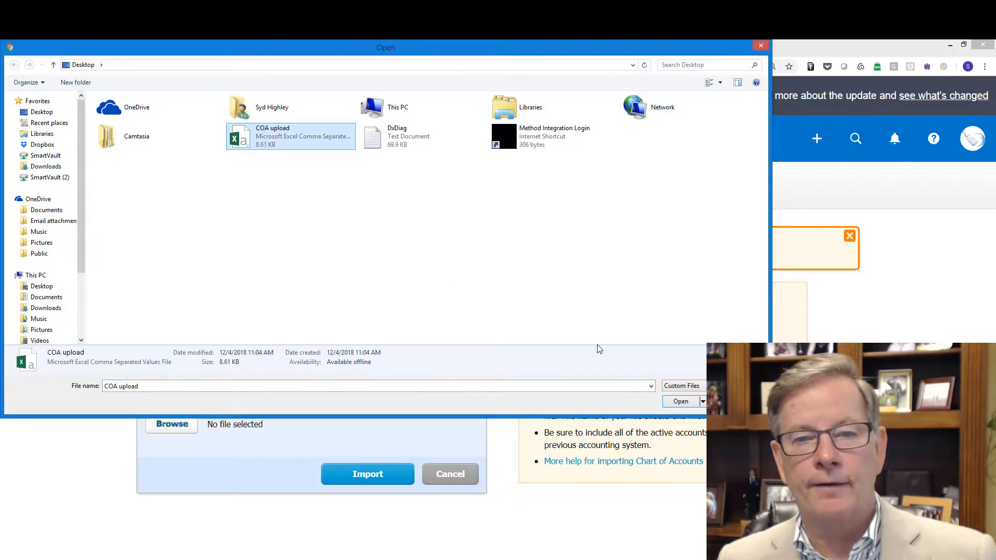
{"action": "left_click", "coordinate": [682, 401]}
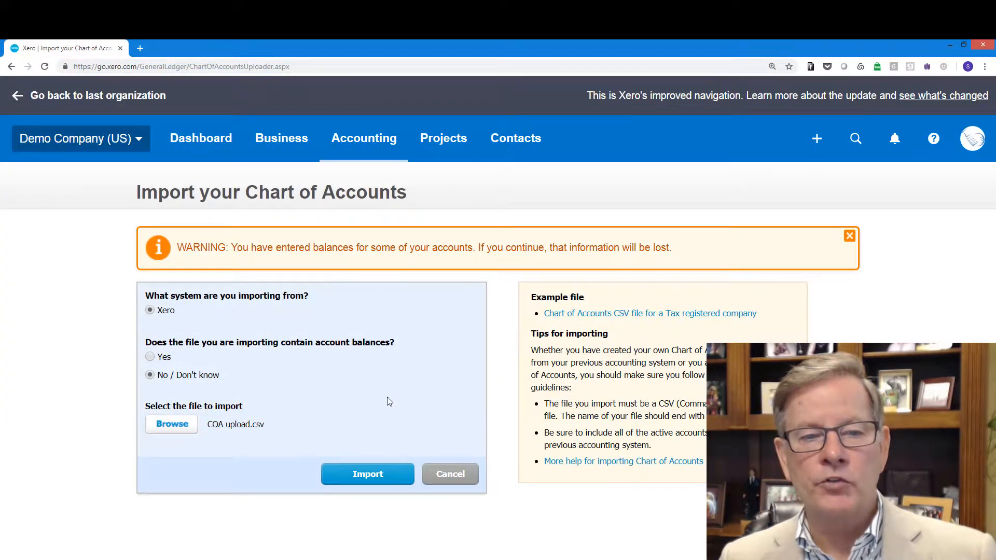
{"action": "left_click", "coordinate": [377, 476]}
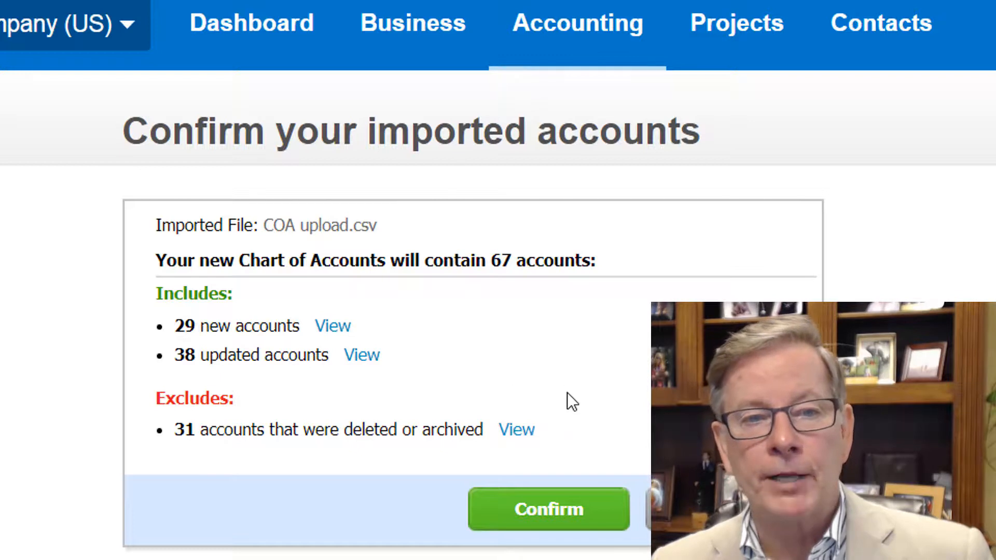
{"action": "left_click", "coordinate": [567, 513]}
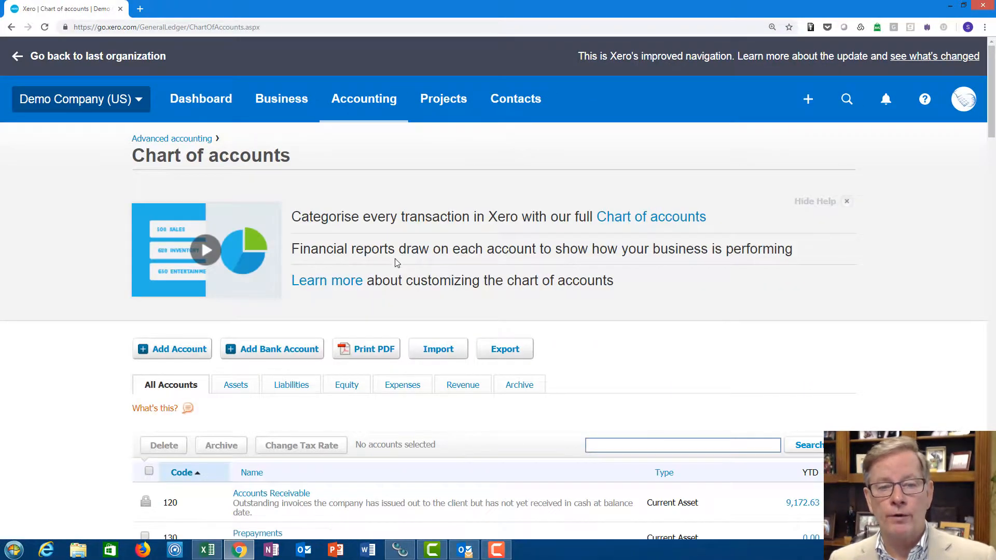
- Filter the chart of accounts to expense accounts and review their codes and names through the whole list
{"action": "scroll", "coordinate": [397, 259], "scroll_direction": "down", "scroll_amount": 4}
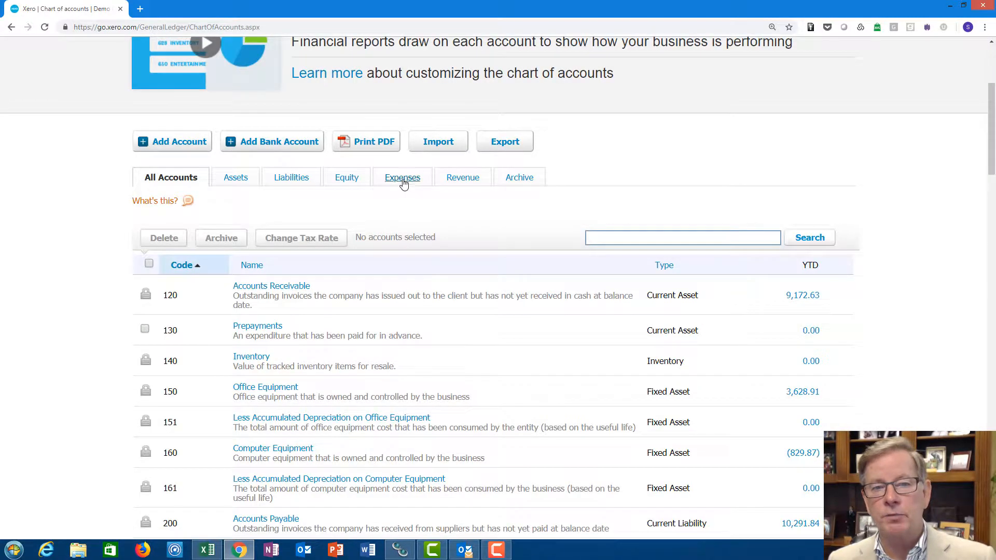
{"action": "left_click", "coordinate": [403, 179]}
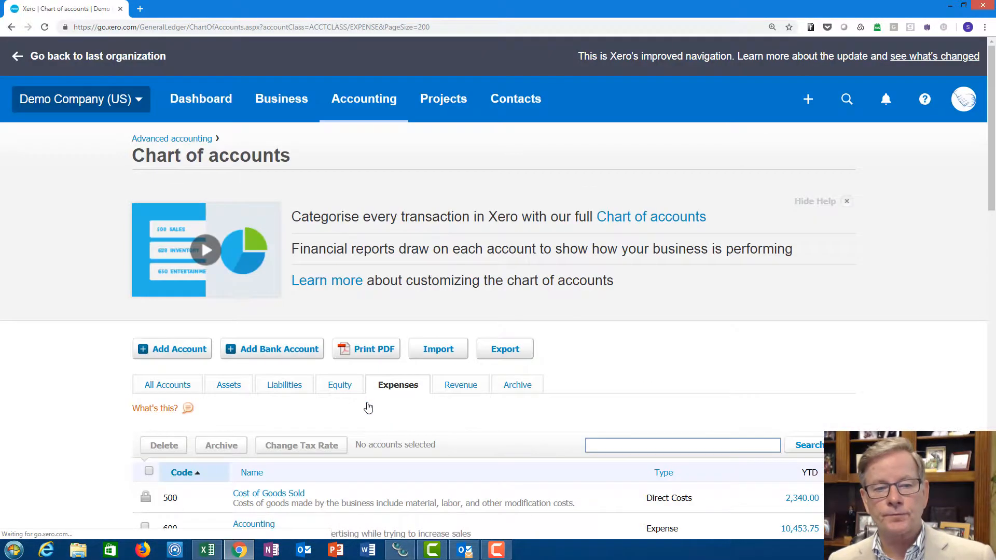
{"action": "scroll", "coordinate": [368, 405], "scroll_direction": "down", "scroll_amount": 8}
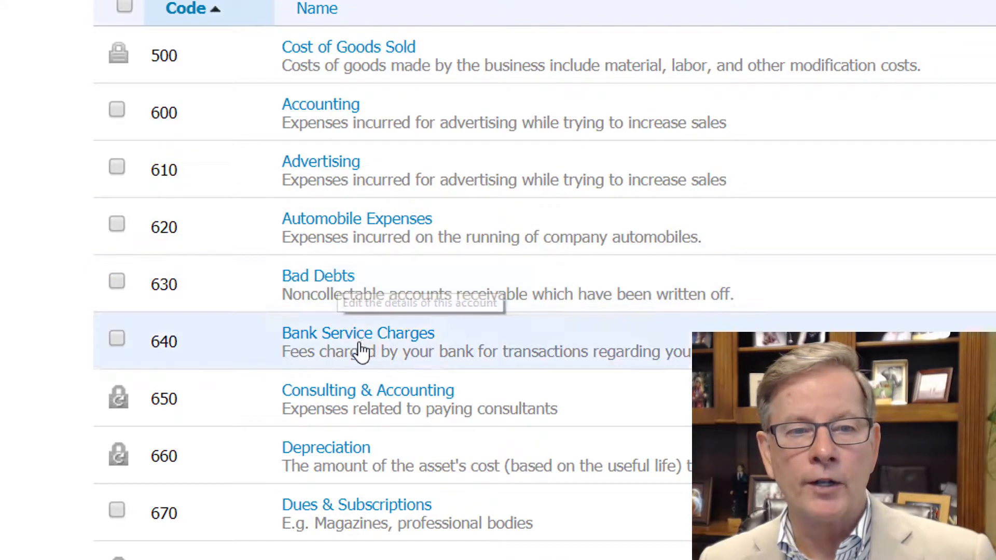
{"action": "scroll", "coordinate": [373, 429], "scroll_direction": "down", "scroll_amount": 3}
{"action": "scroll", "coordinate": [374, 430], "scroll_direction": "down", "scroll_amount": 3}
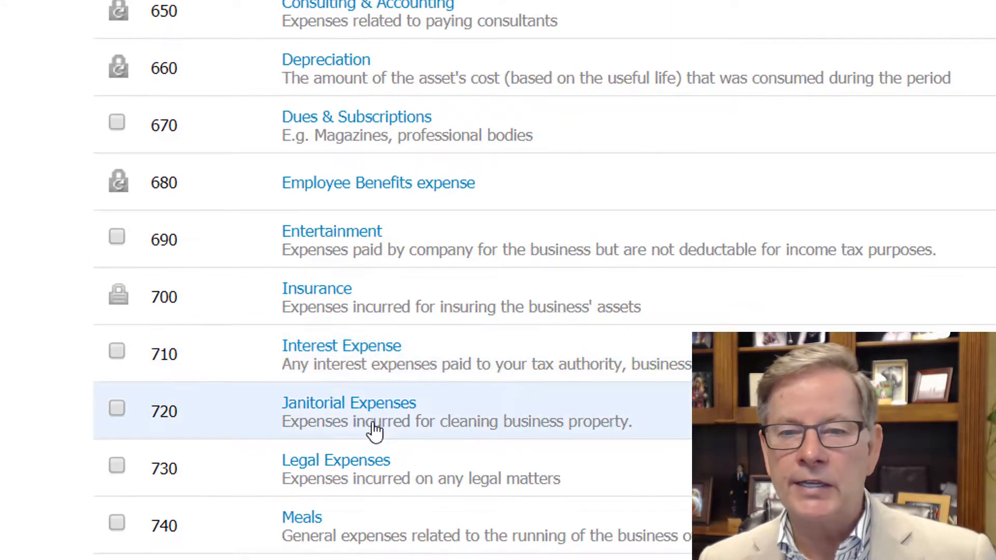
{"action": "scroll", "coordinate": [375, 431], "scroll_direction": "down", "scroll_amount": 7}
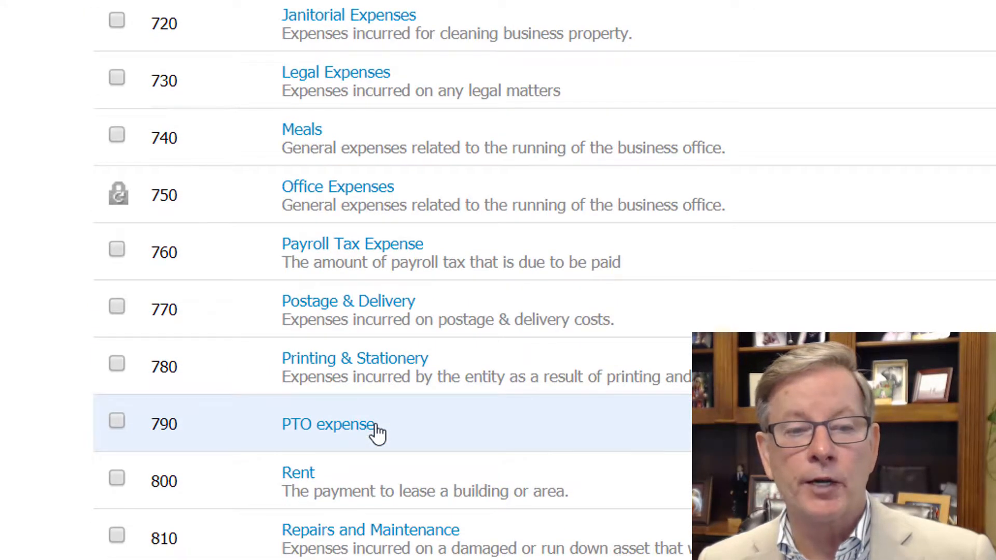
{"action": "scroll", "coordinate": [377, 433], "scroll_direction": "down", "scroll_amount": 5}
{"action": "scroll", "coordinate": [377, 433], "scroll_direction": "up", "scroll_amount": 6}
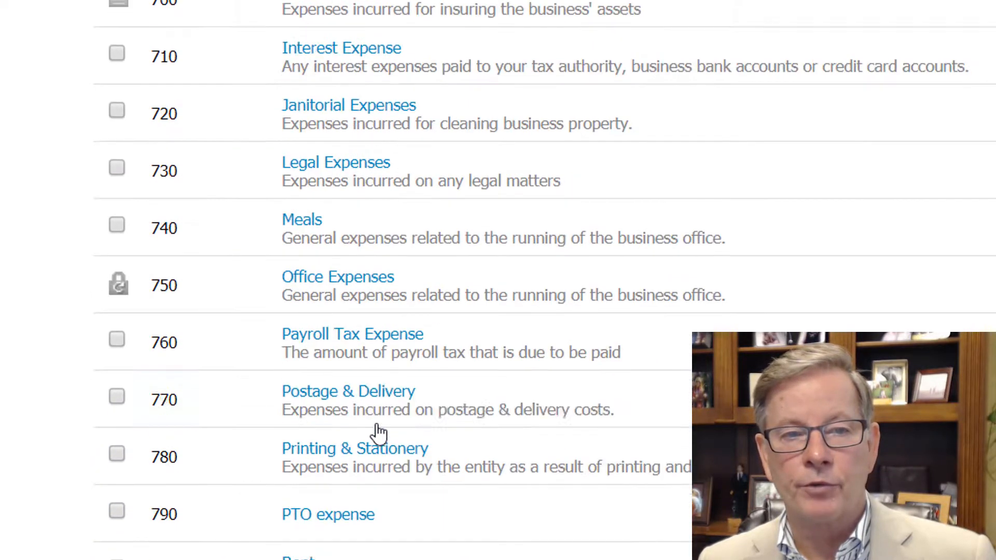
{"action": "scroll", "coordinate": [379, 430], "scroll_direction": "up", "scroll_amount": 8}
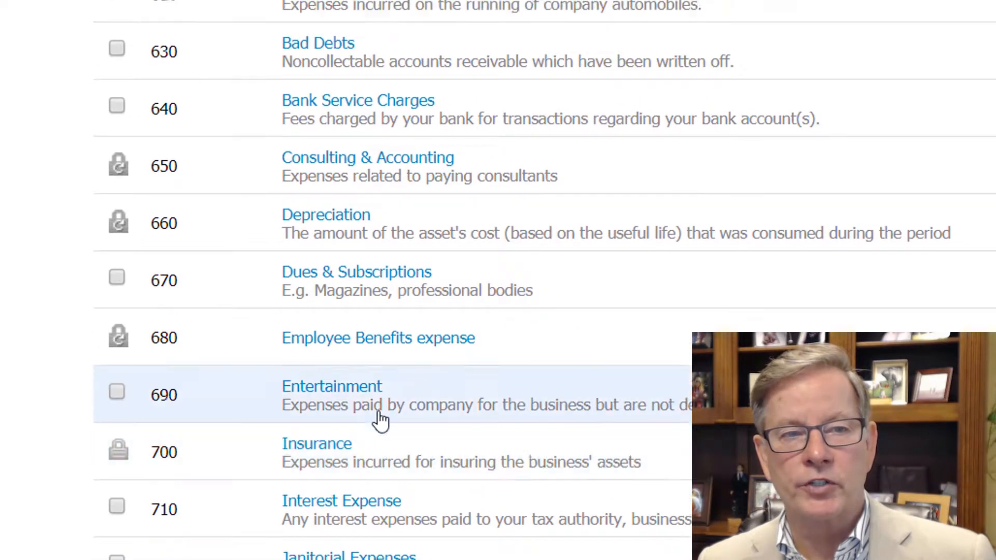
{"action": "scroll", "coordinate": [379, 419], "scroll_direction": "up", "scroll_amount": 5}
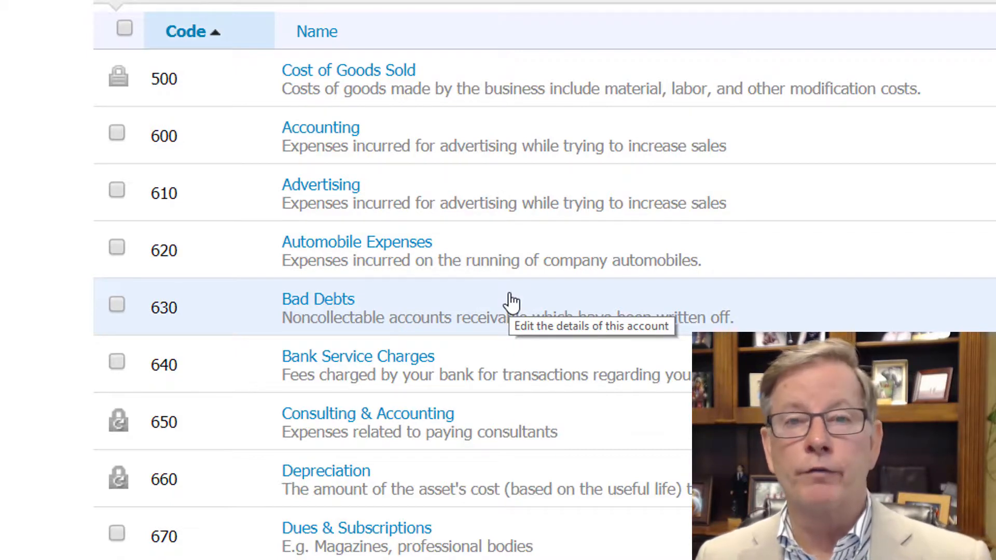
{"action": "scroll", "coordinate": [511, 299], "scroll_direction": "up", "scroll_amount": 5}
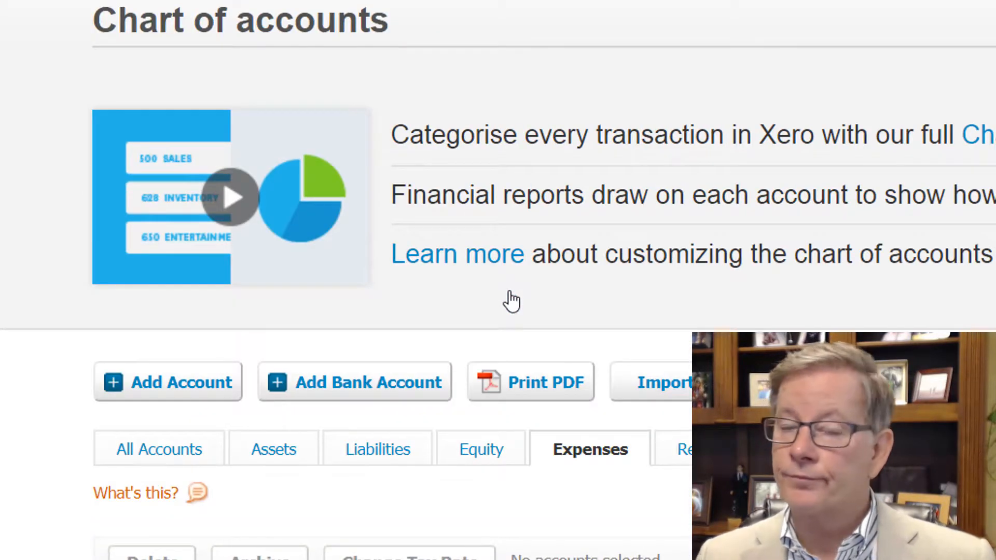